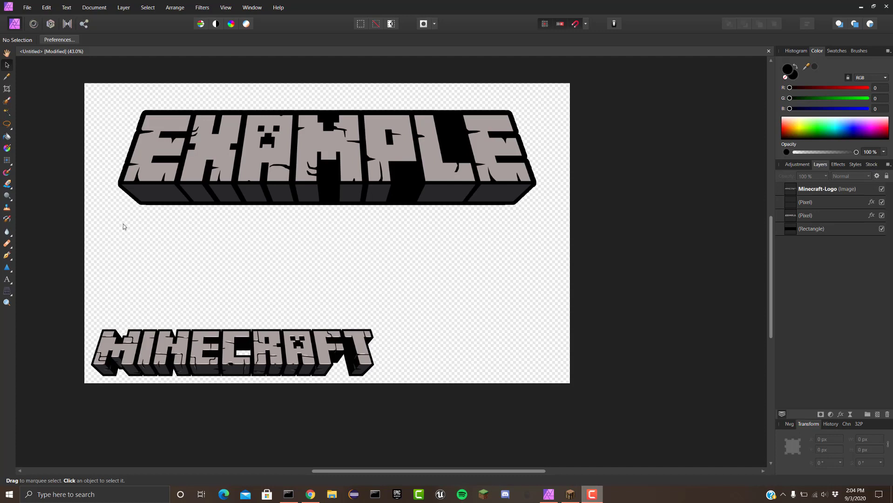
- Start a new document with a 3236 × 2000 px page
drag(124, 228, 468, 100)
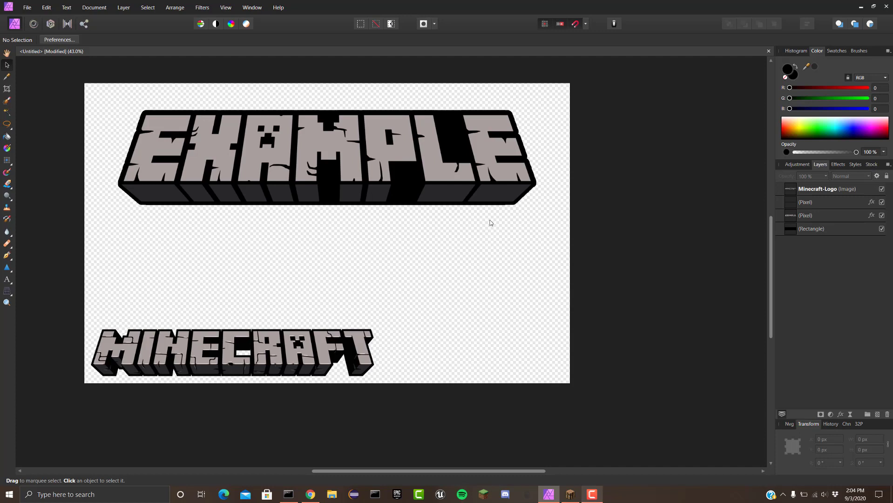
key(alt+f)
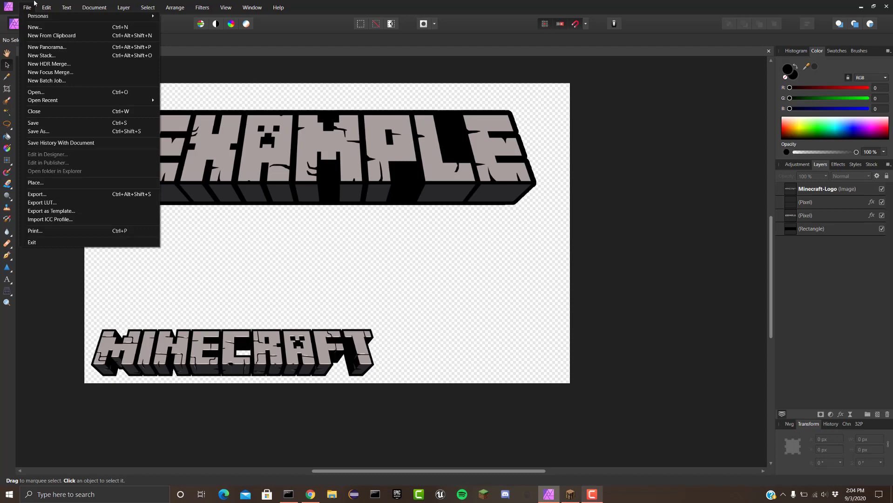
key(Return)
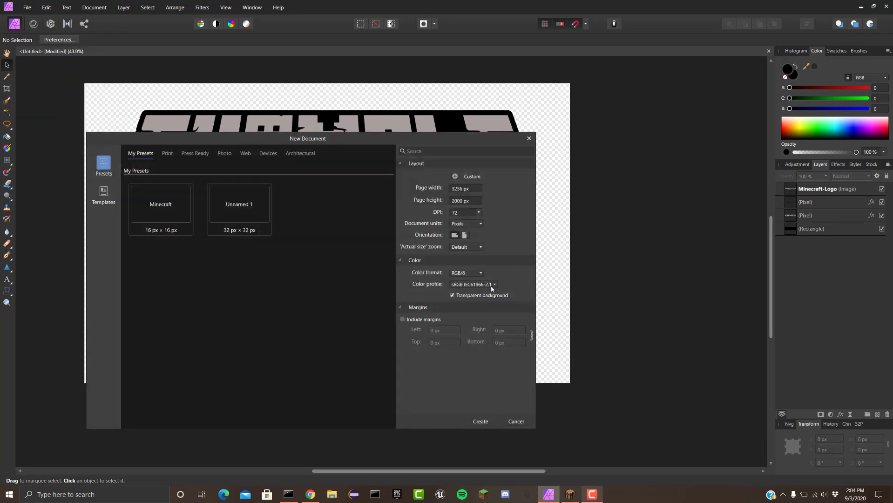
click(460, 189)
key(Tab)
key(Return)
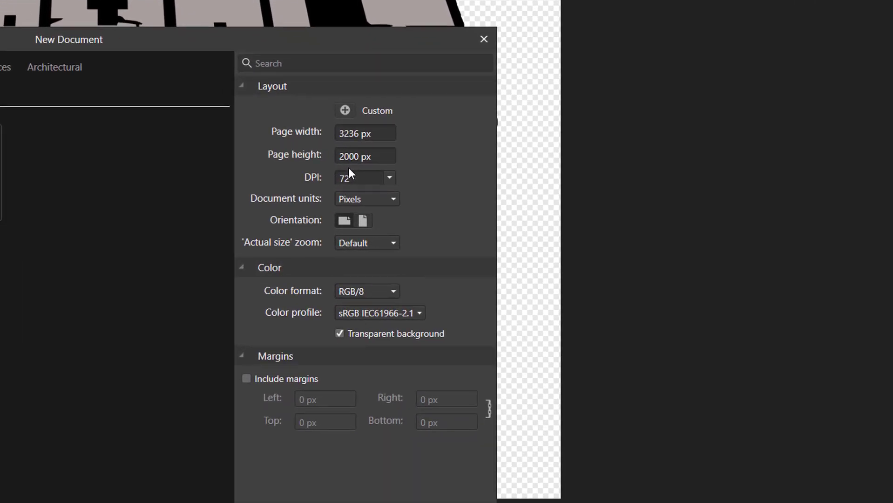
click(362, 154)
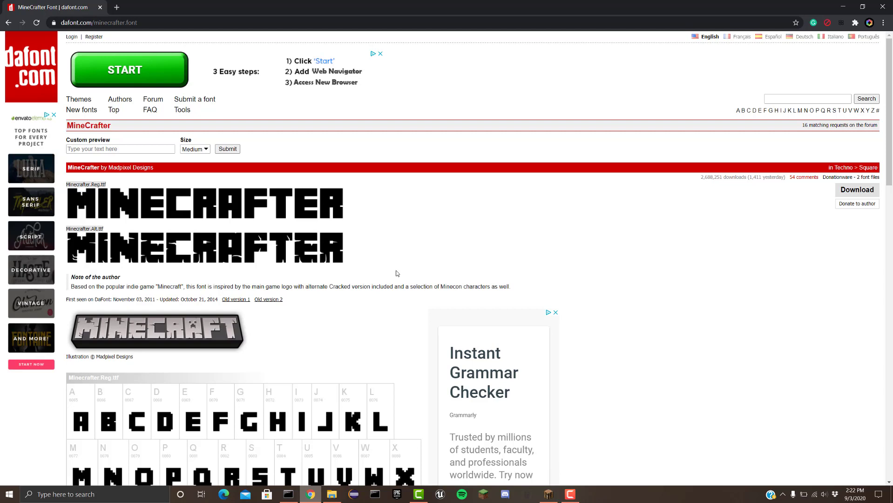
- Download the MineCrafter font from dafont.com/minecrafter.font
click(80, 24)
click(80, 25)
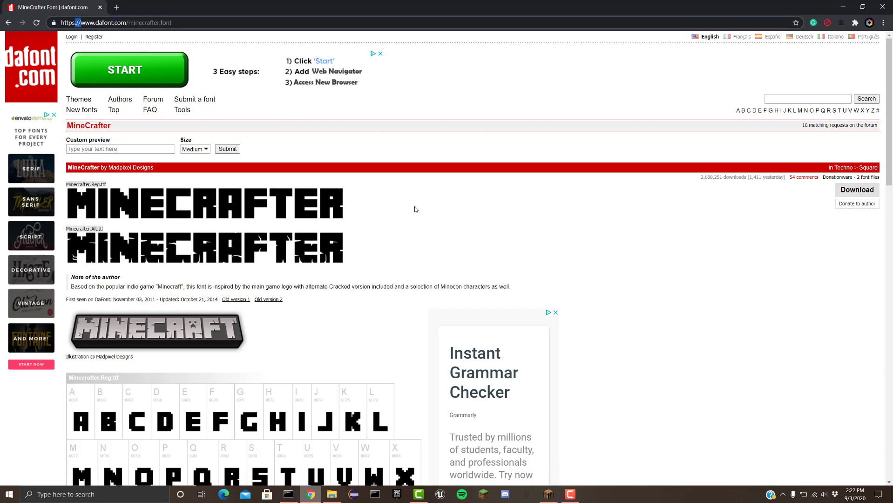
click(428, 218)
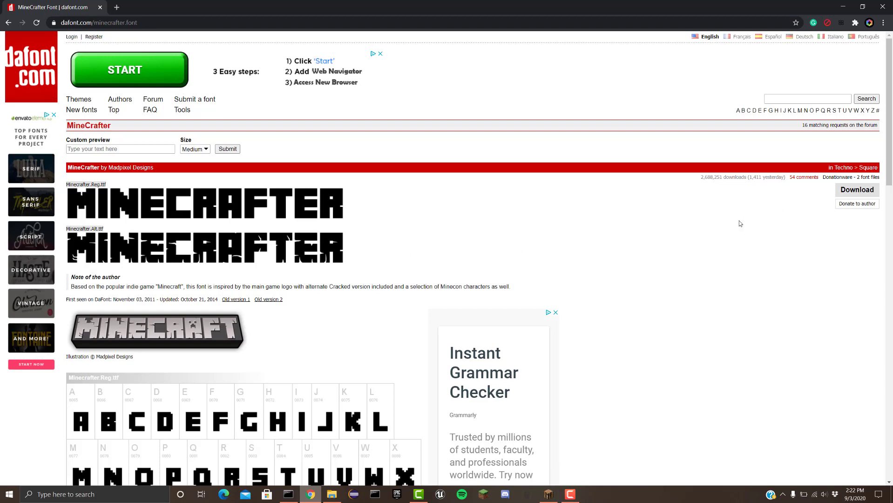
click(843, 192)
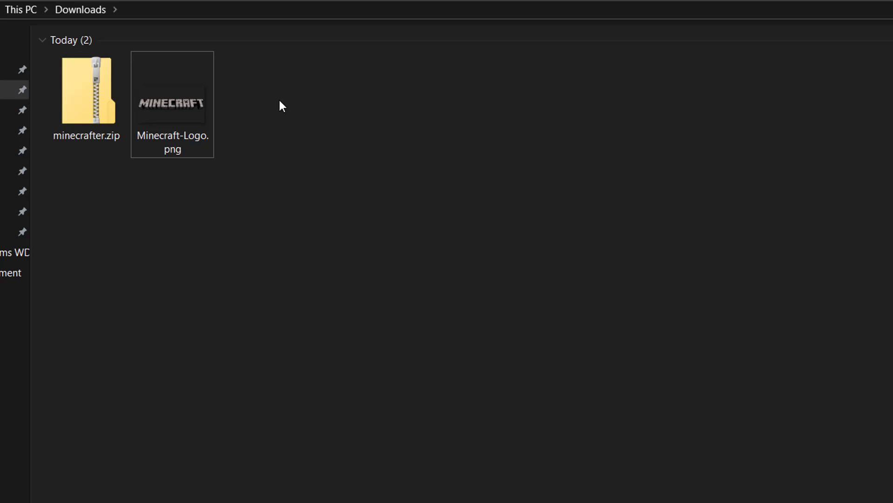
- Extract minecrafter.zip into its own folder and delete the zip
click(90, 98)
right_click(87, 92)
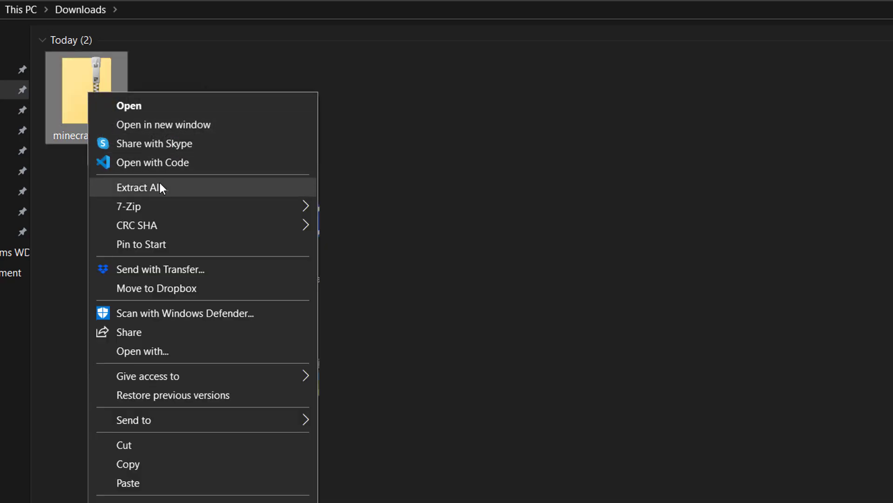
click(159, 186)
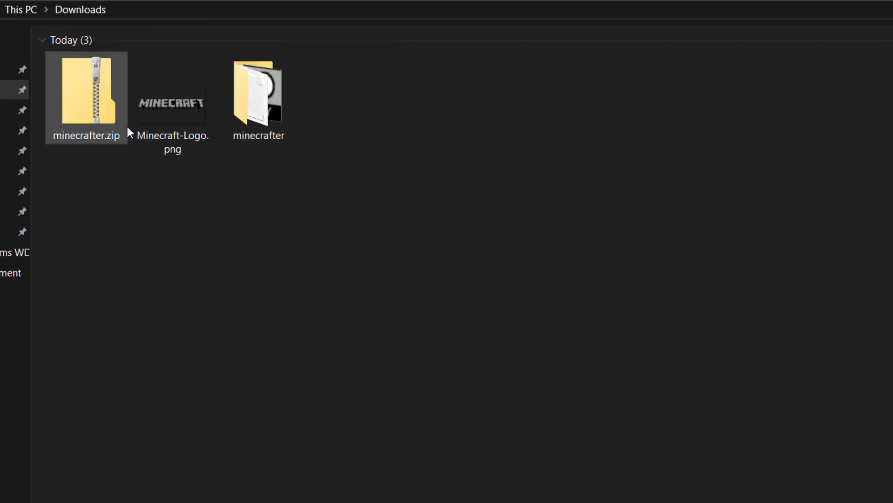
key(Delete)
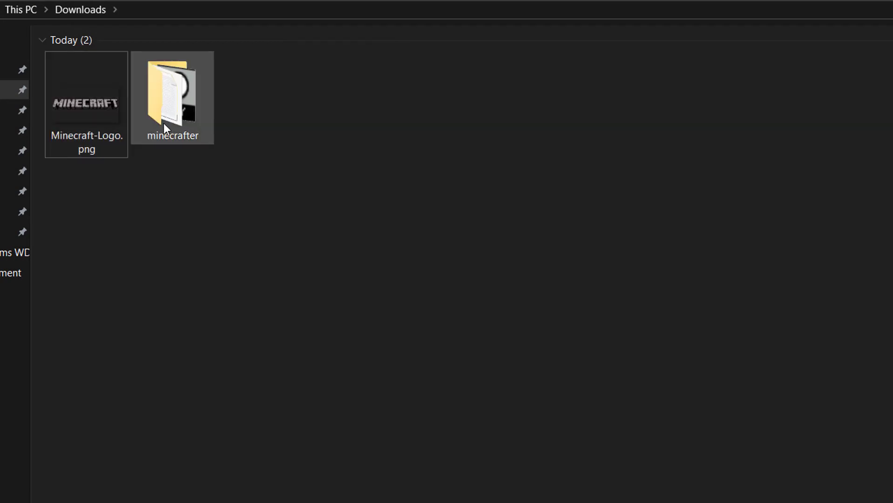
- In the minecrafter folder, select Minecrafter.Reg.ttf and Minecrafter.Alt.ttf
double_click(163, 123)
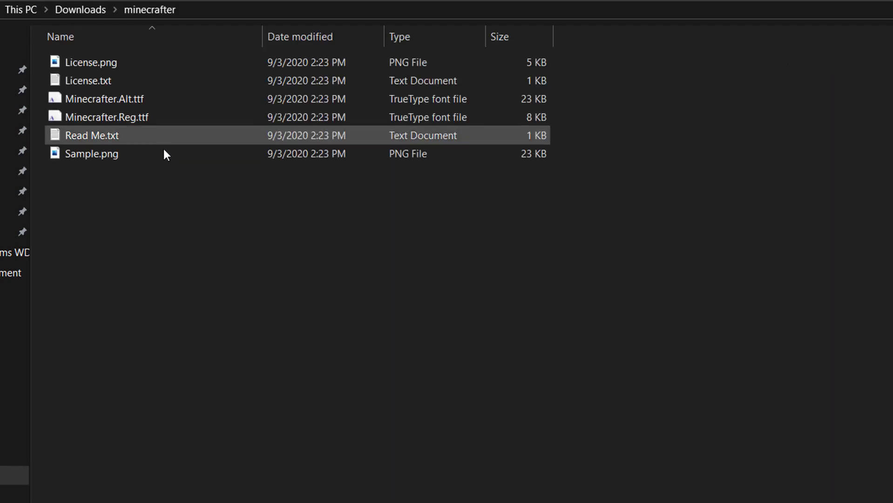
click(150, 123)
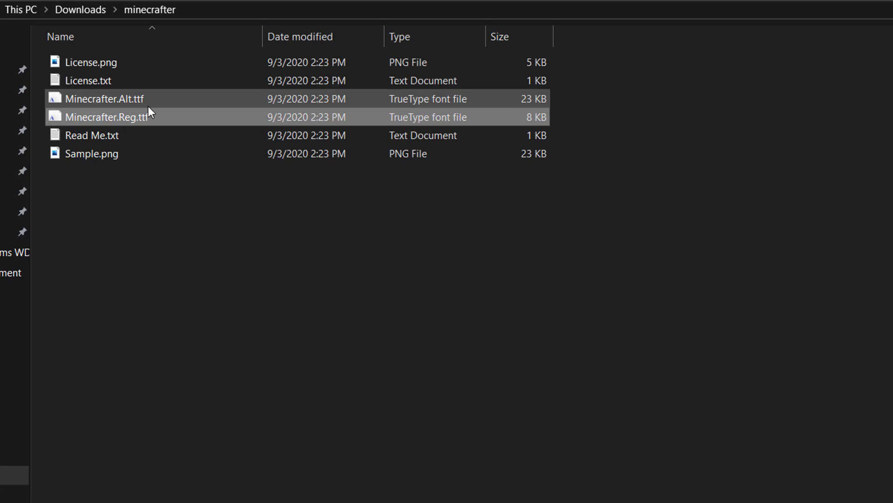
shift+click(148, 106)
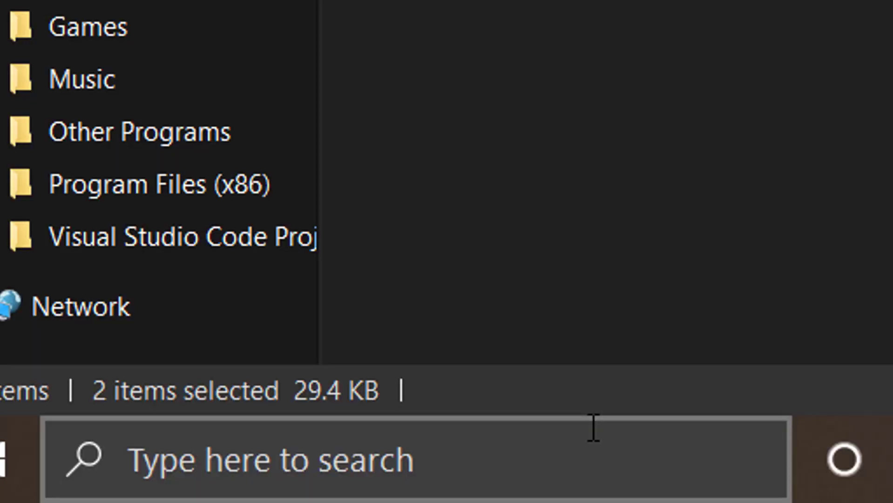
- Open the Windows Fonts settings page via a 'fonts' search
click(592, 427)
text(fonts)
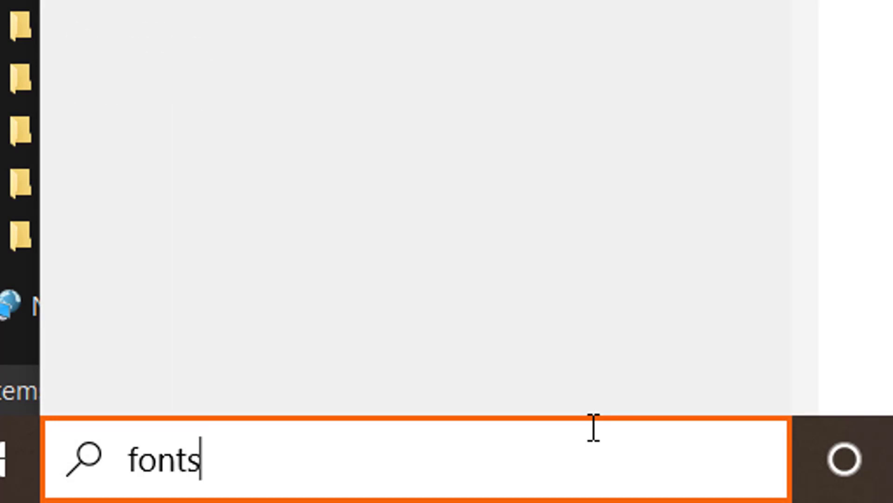
key(Return)
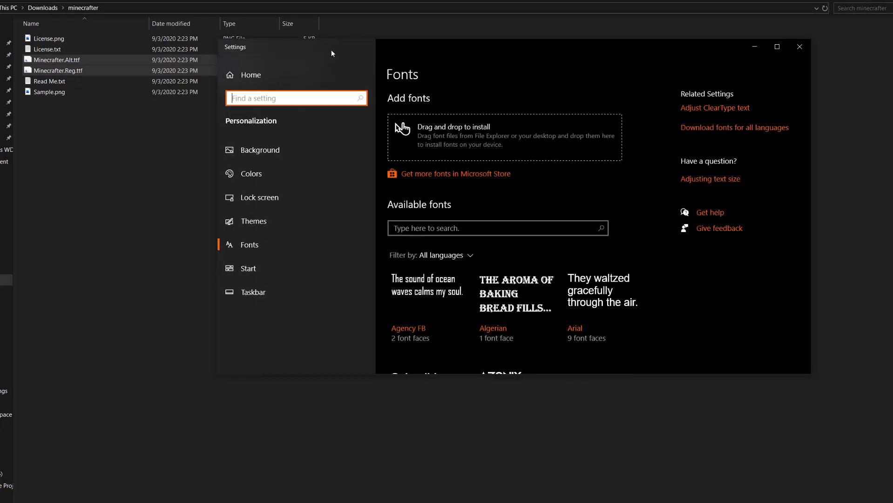
drag(411, 50, 428, 66)
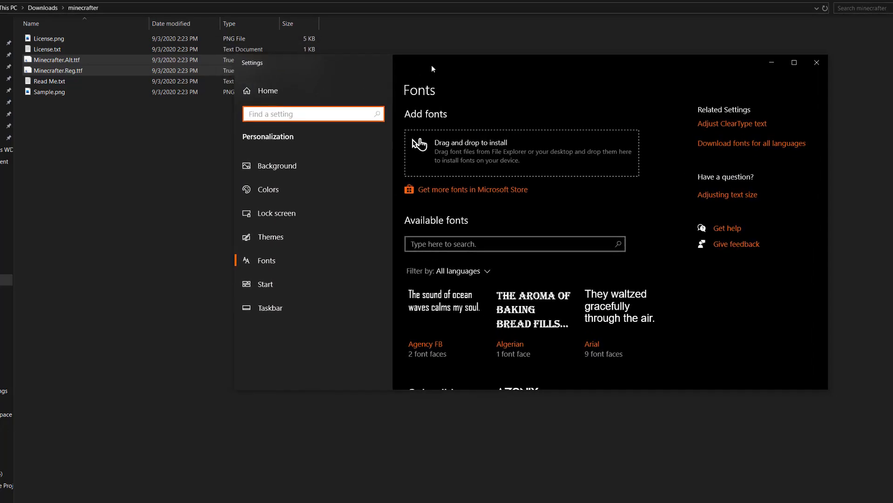
- Drop both Minecrafter fonts onto Fonts settings, keep the installed versions, and close Settings
click(80, 70)
drag(81, 70, 488, 156)
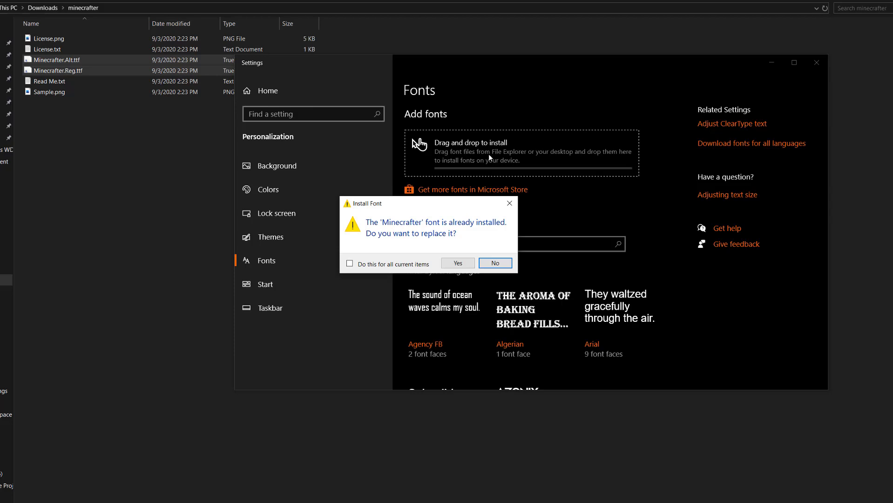
click(498, 263)
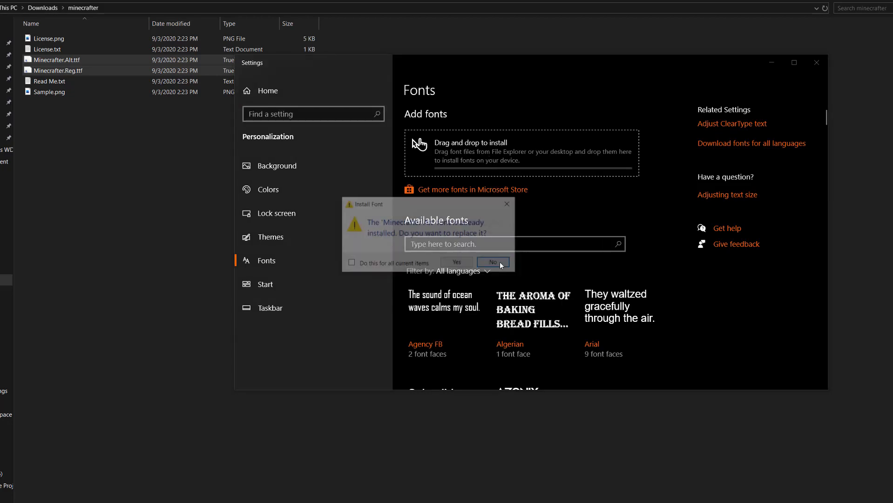
click(499, 263)
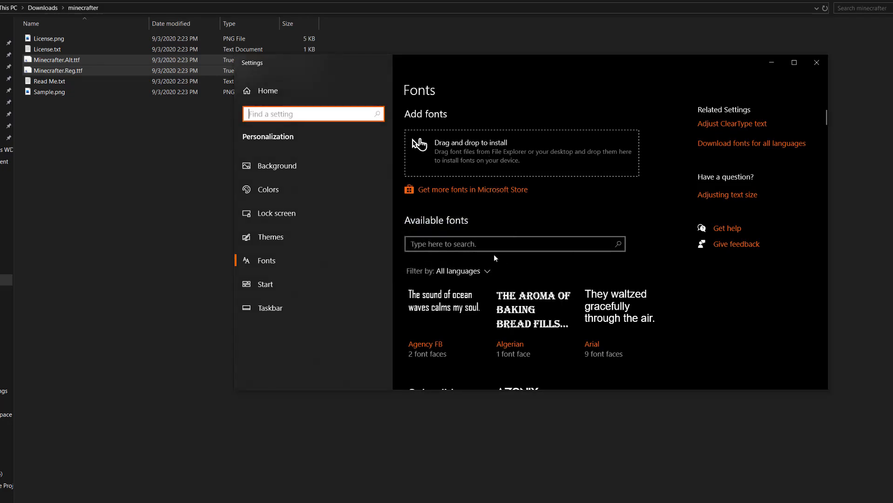
click(814, 62)
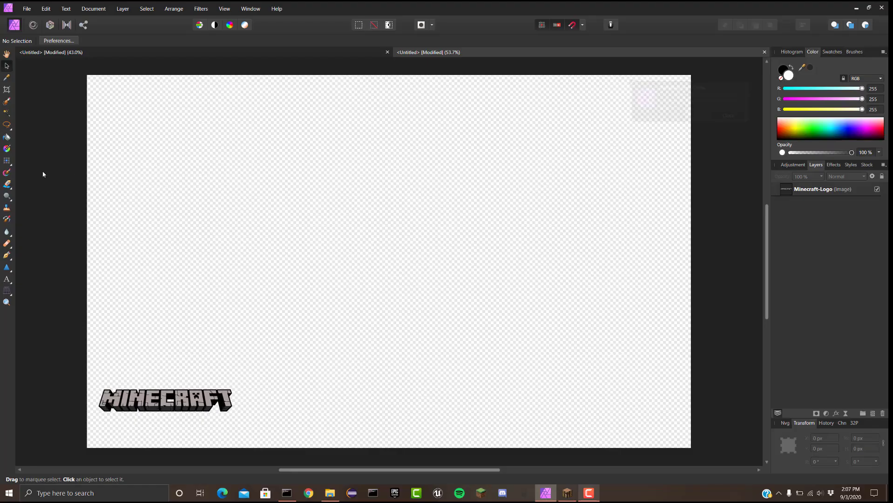
- Create a large art text 'Example' and set it in the Minecrafter font
click(7, 279)
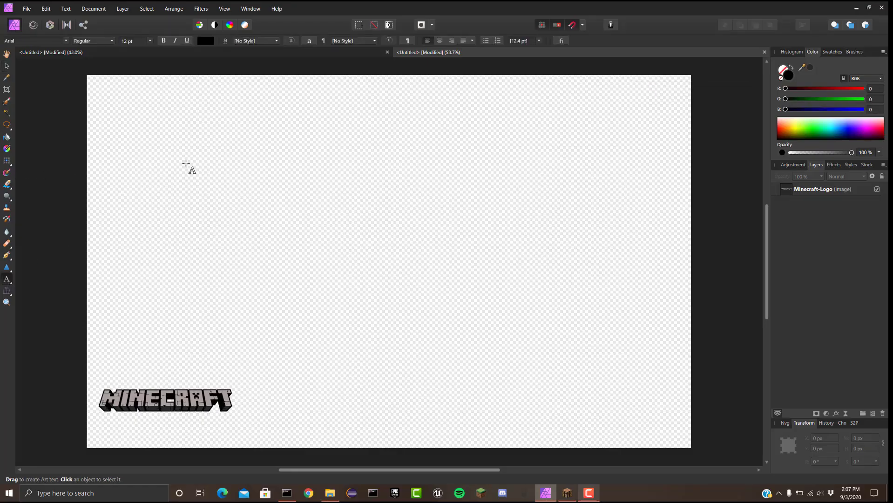
drag(151, 166, 224, 253)
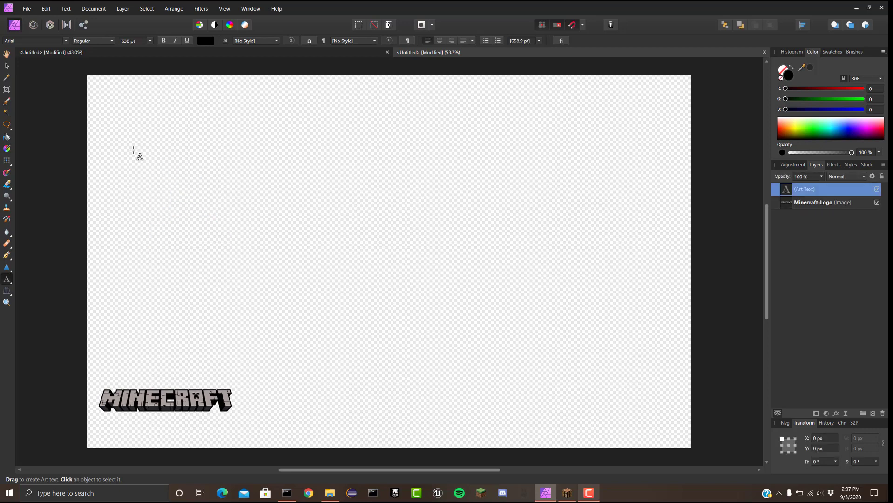
text(Example)
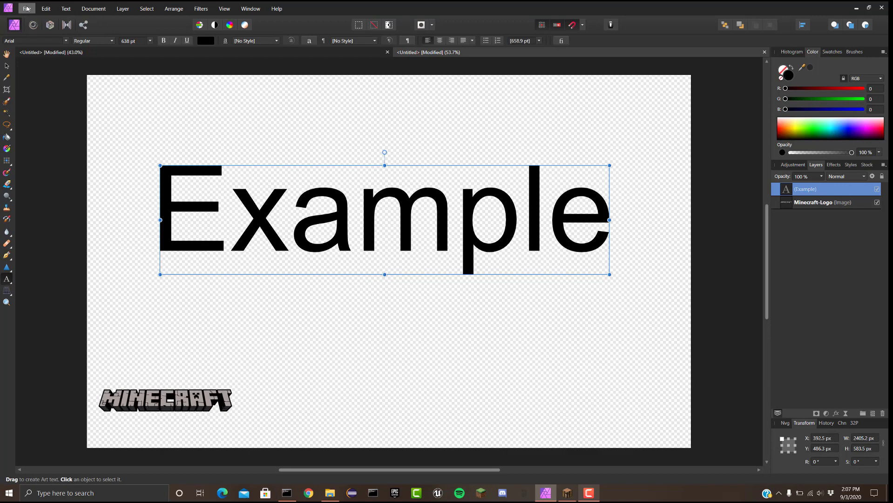
click(56, 43)
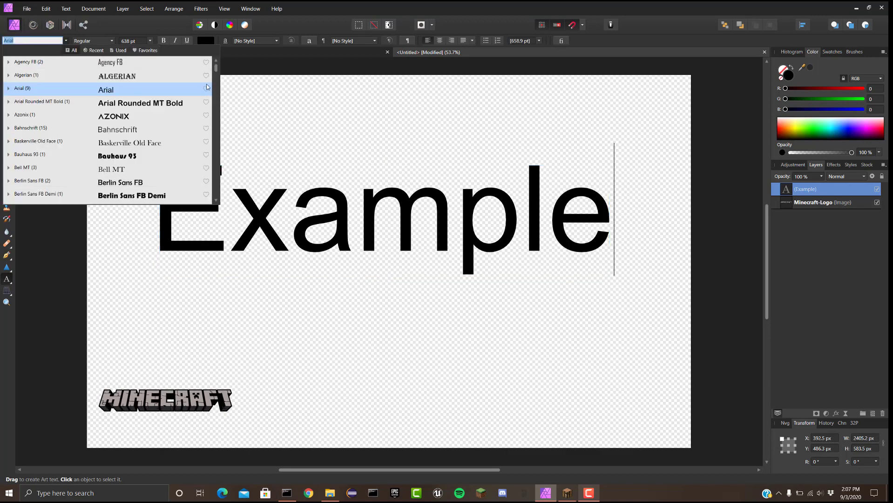
drag(216, 69, 218, 149)
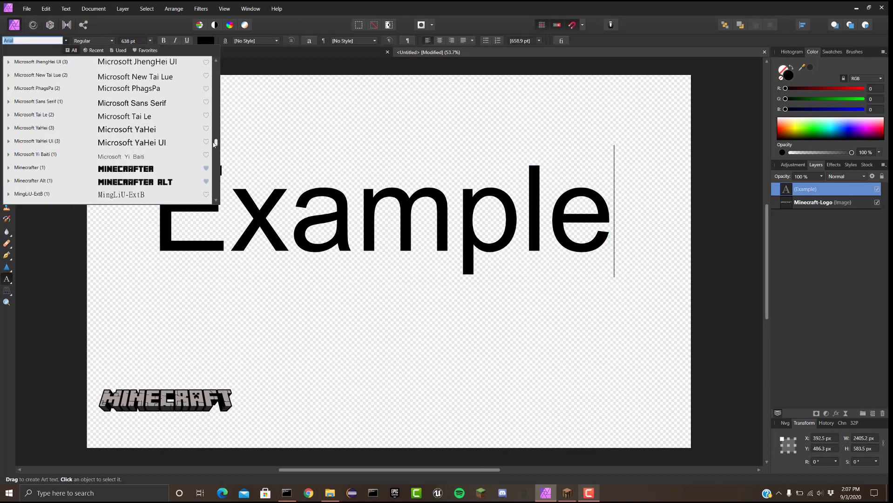
key(Escape)
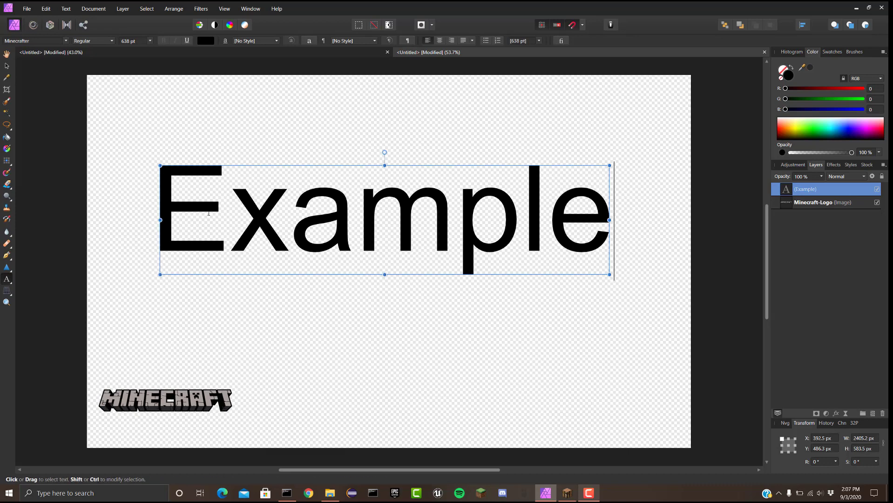
key(ctrl+a)
click(47, 41)
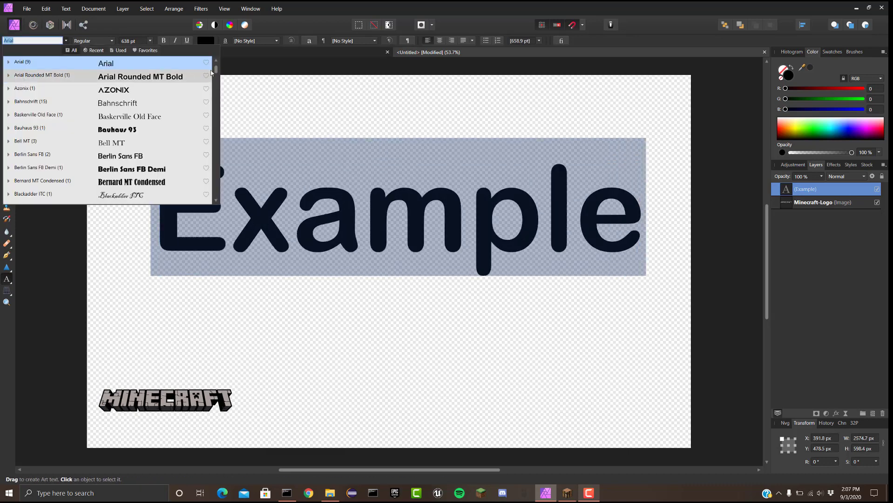
drag(216, 62, 217, 143)
click(164, 130)
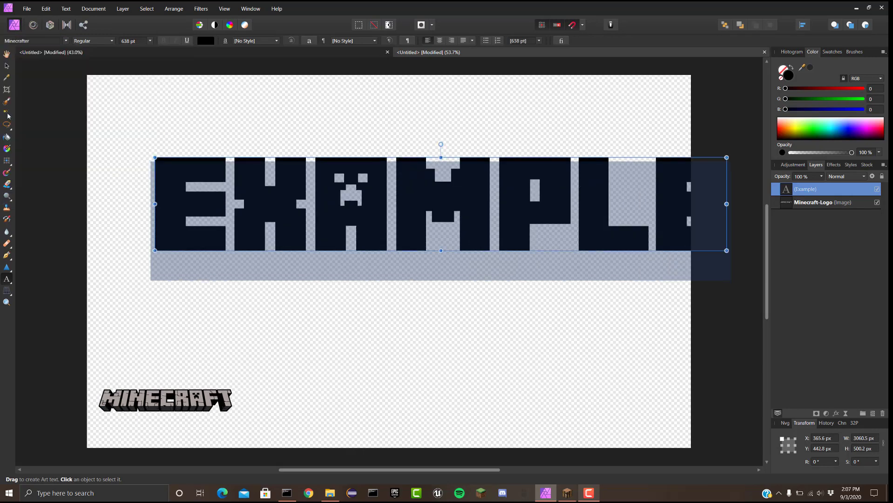
key(Escape)
- Move the EXAMPLE text left and down on the page
drag(292, 200, 235, 209)
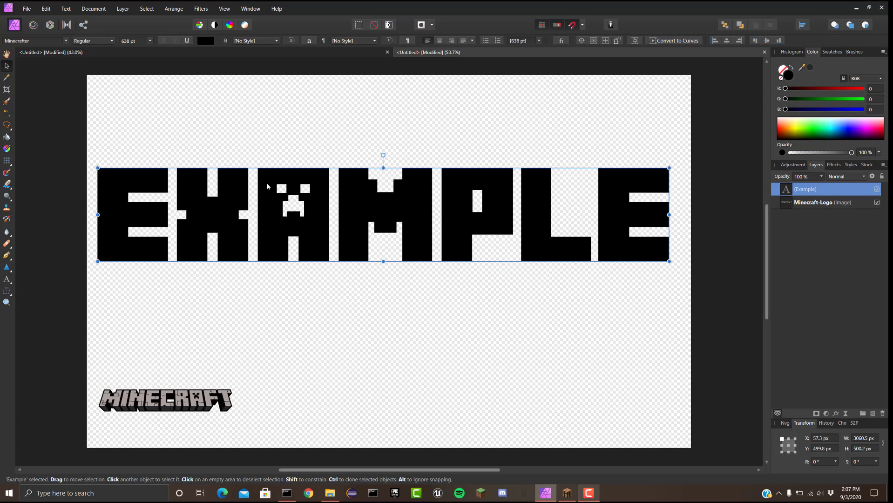
double_click(267, 182)
key(Escape)
click(6, 66)
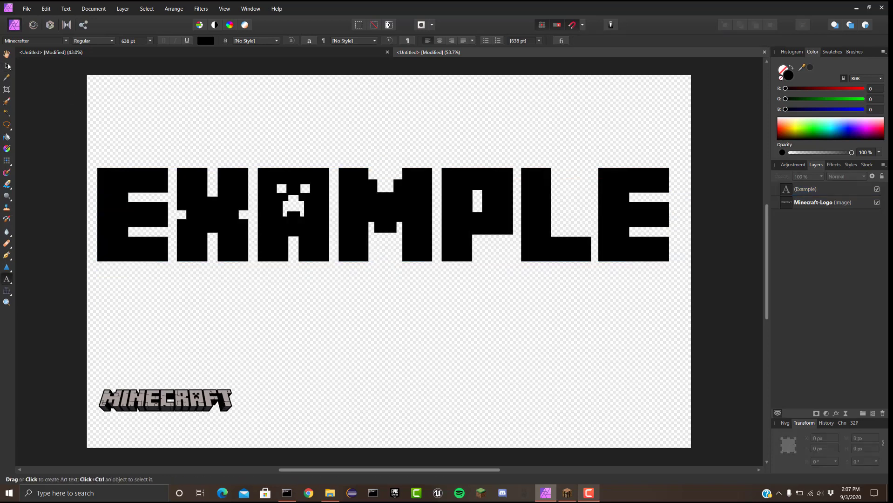
click(251, 193)
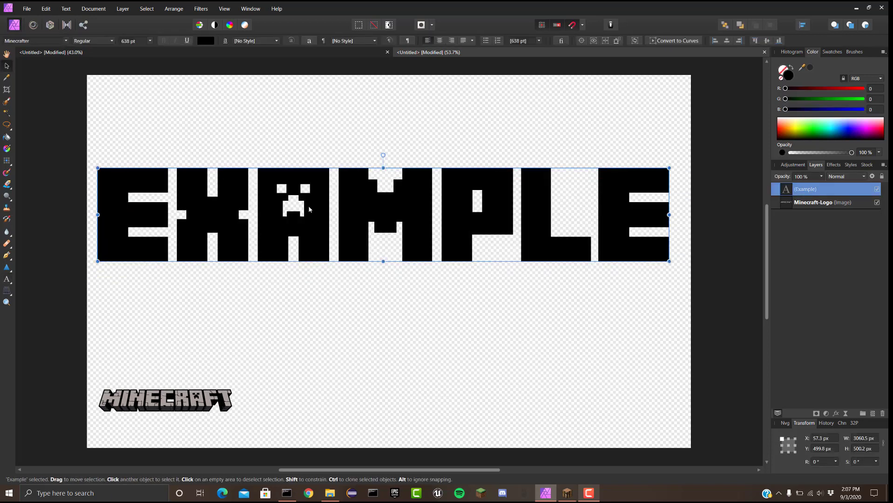
- Change the EXAMPLE text's font to Minecrafter Alt
double_click(310, 210)
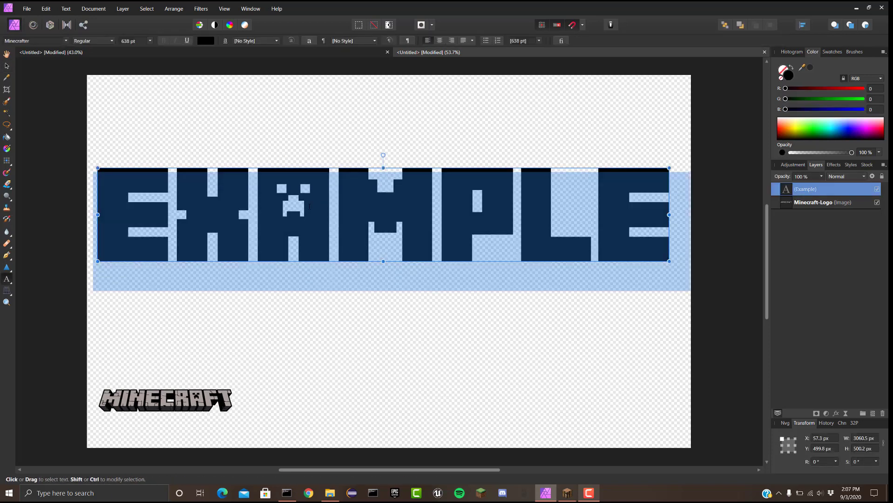
click(66, 41)
scroll(164, 182, down, 1)
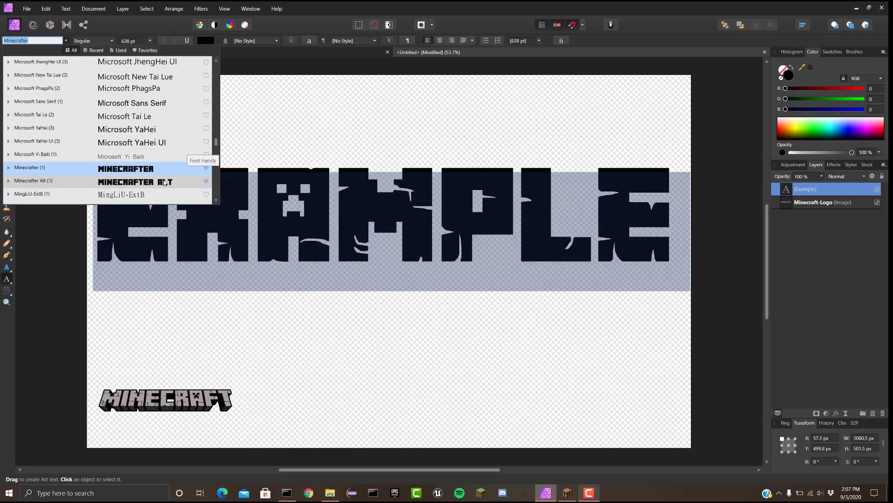
click(164, 181)
key(Escape)
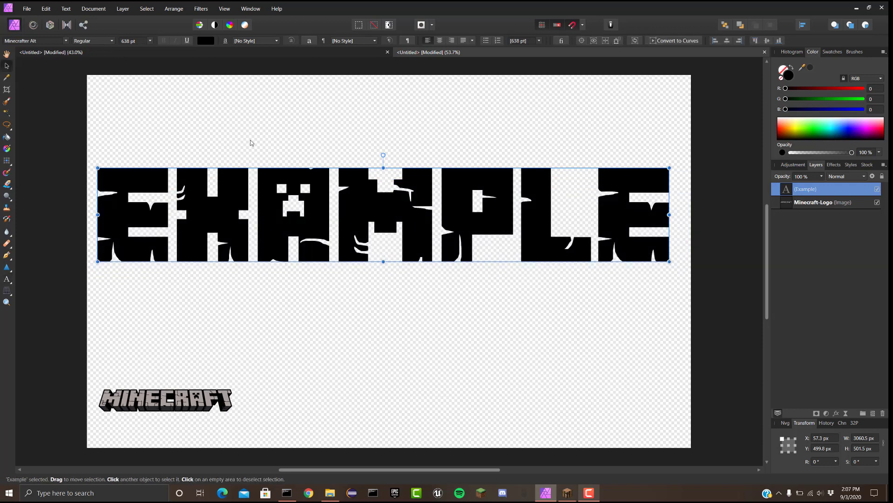
double_click(263, 215)
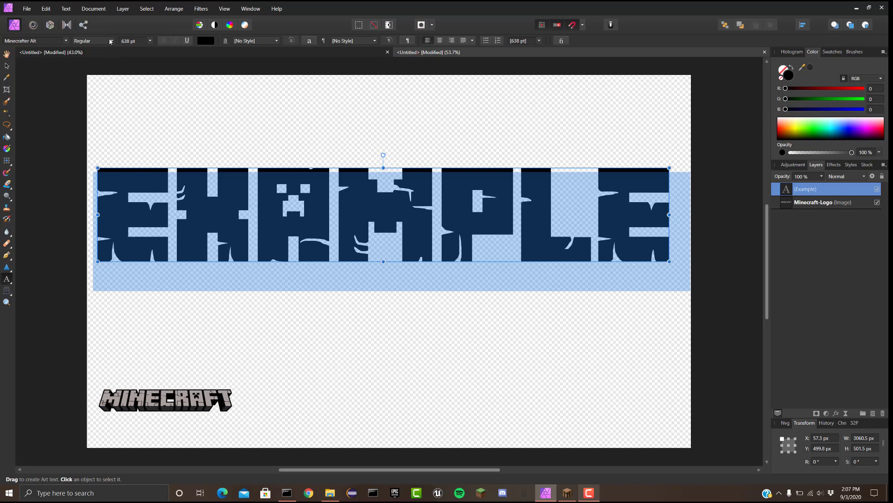
- Fill the EXAMPLE text with grey (RGB 169, 160, 157) sampled from the Minecraft logo
click(205, 41)
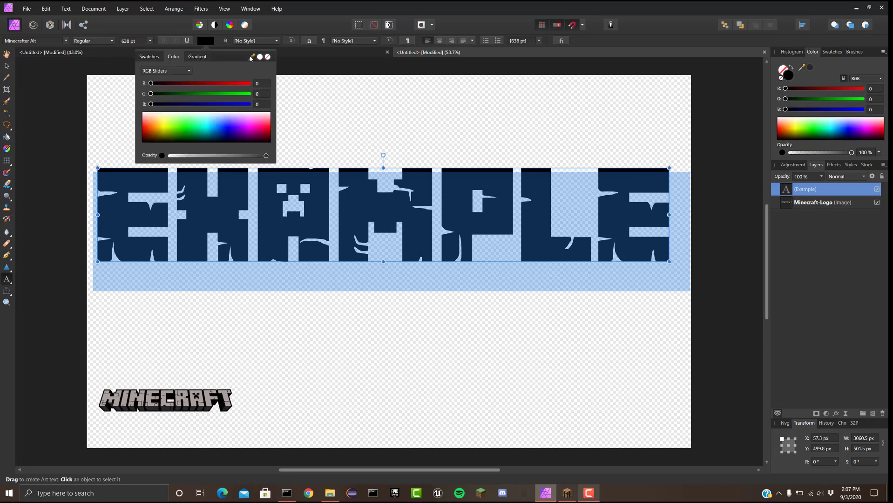
drag(251, 58, 192, 402)
click(260, 57)
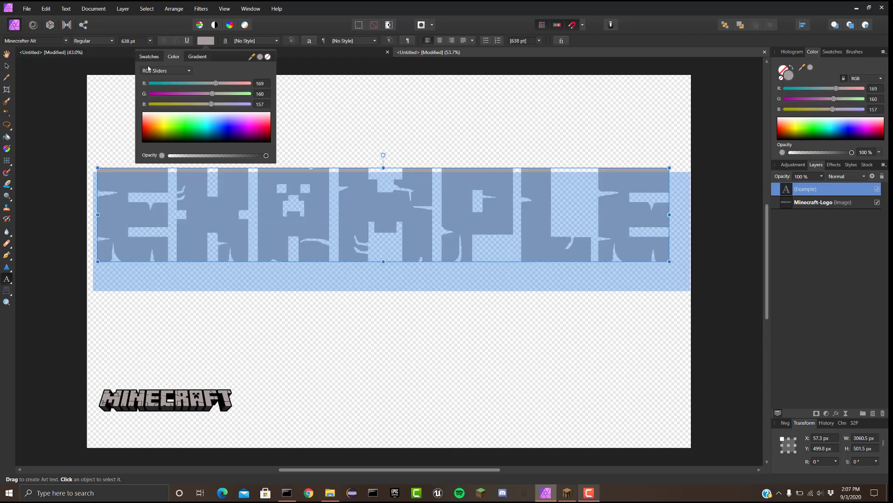
key(Escape)
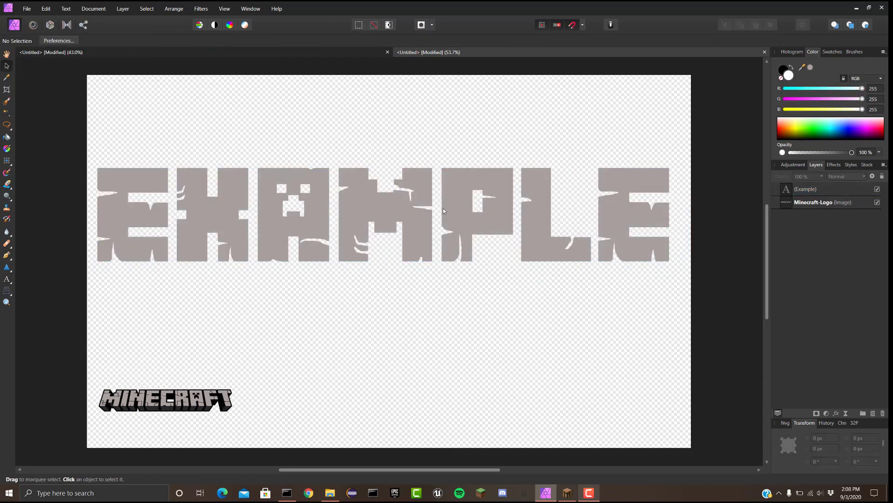
click(443, 208)
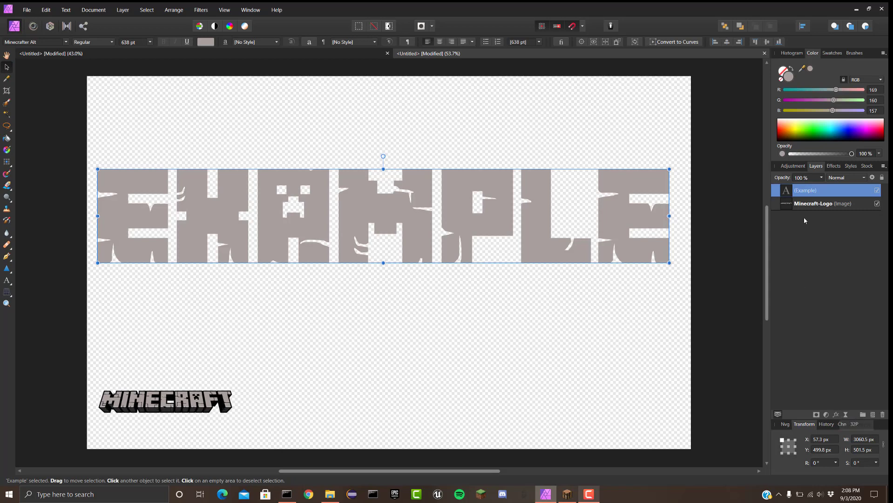
- Add a thick black outside outline effect to the EXAMPLE text
click(835, 414)
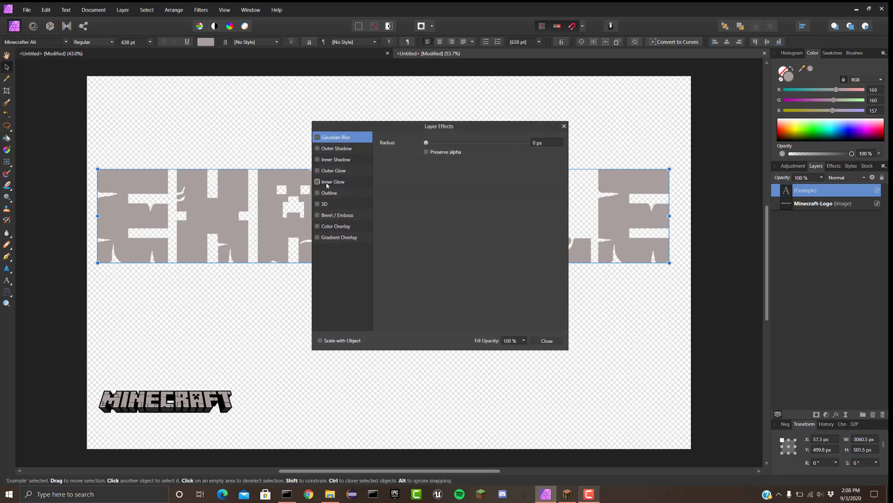
click(342, 197)
drag(428, 163, 502, 166)
key(Return)
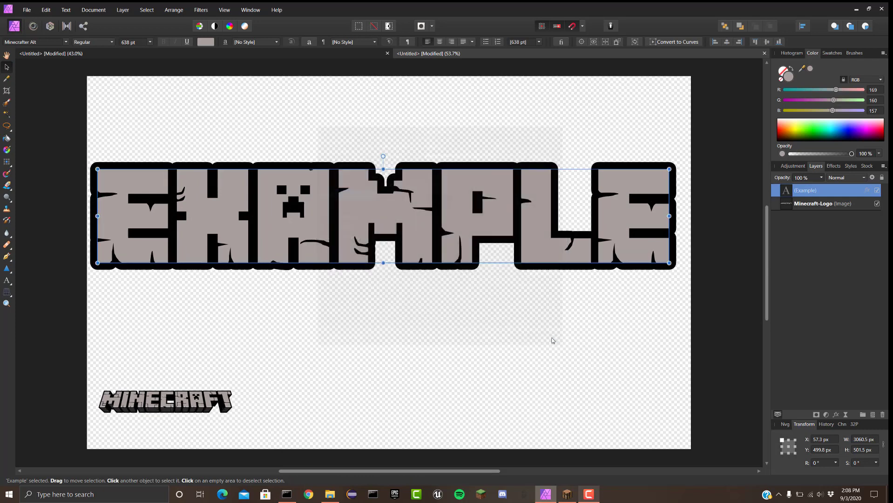
- Nudge the outlined EXAMPLE text slightly higher on the canvas
drag(371, 241, 371, 233)
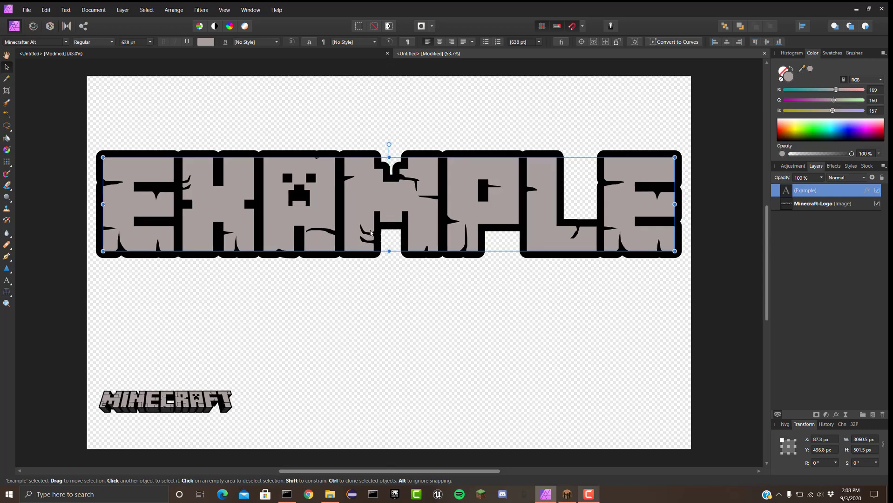
click(396, 270)
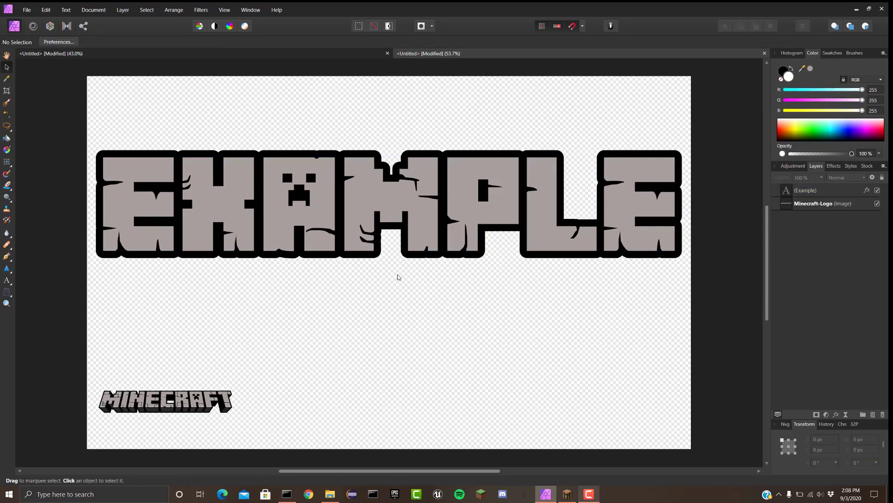
click(373, 246)
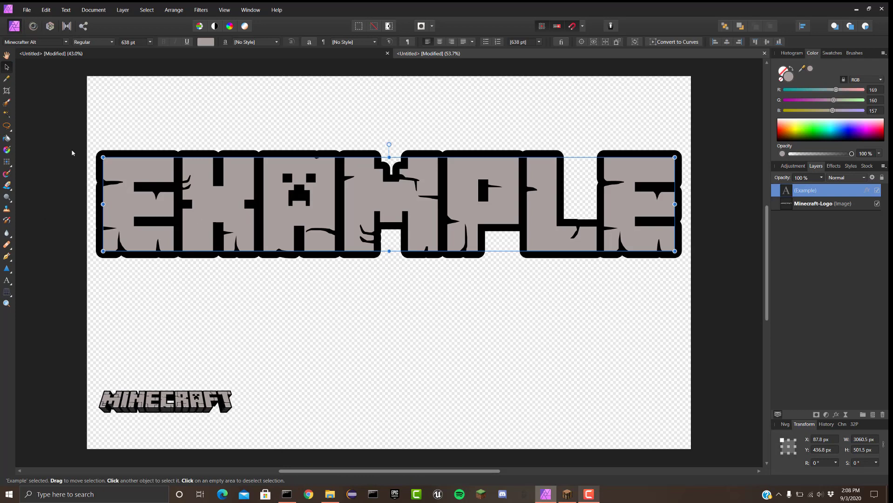
- Start a perspective warp on the text with the perspective grid shown
click(7, 292)
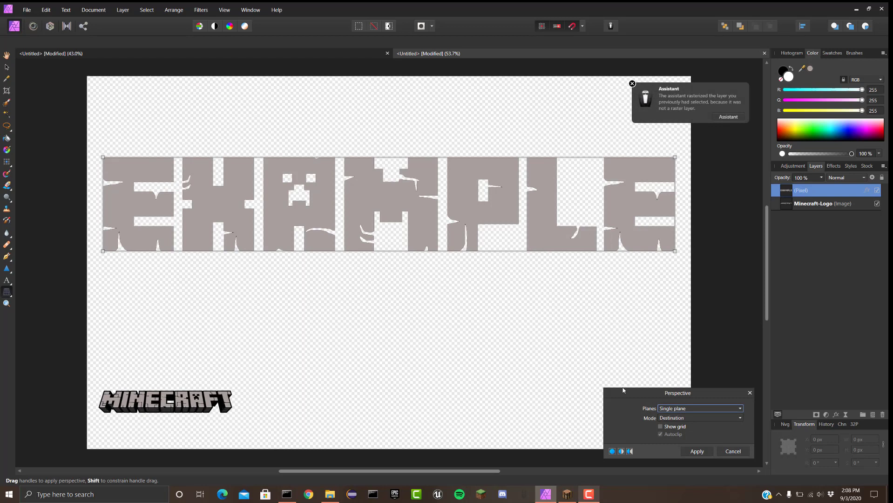
click(660, 426)
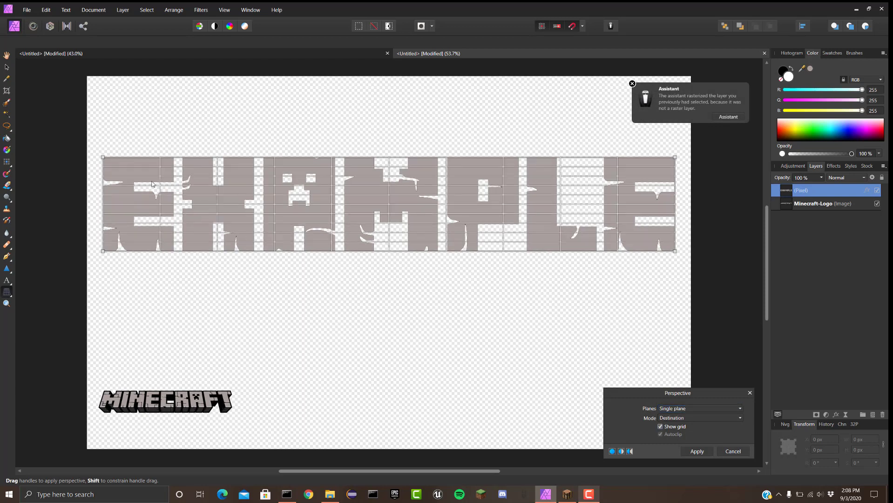
click(661, 426)
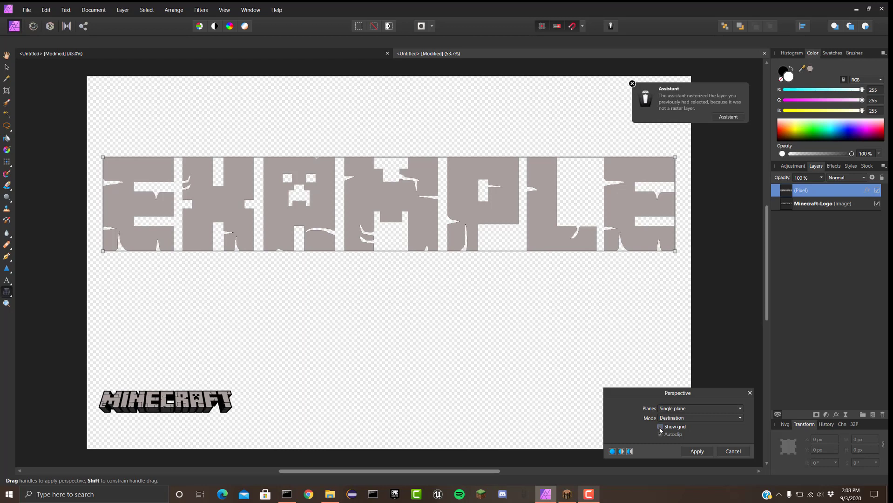
click(660, 426)
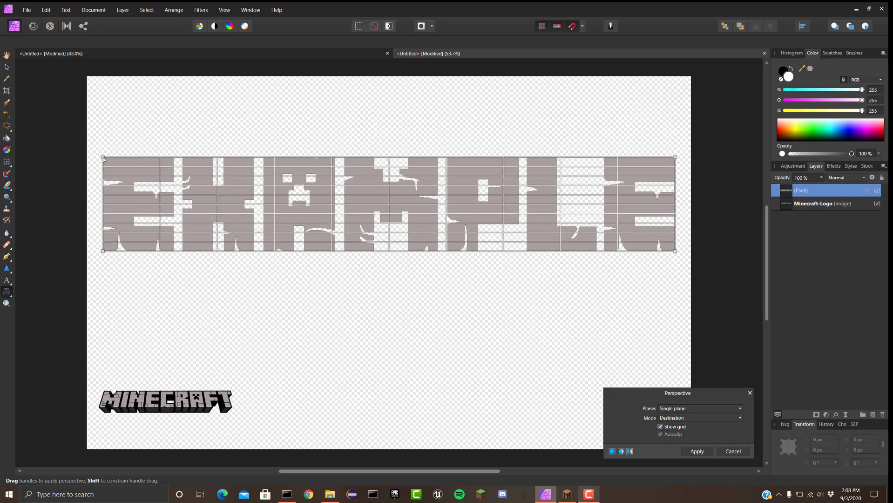
- Pull the top corners inward so the top is narrower, then apply the warp
drag(103, 157, 134, 158)
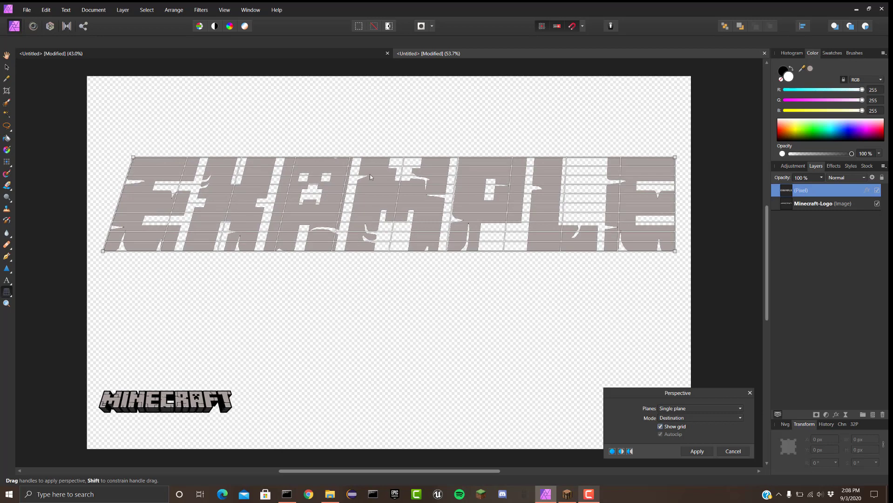
mouse_move(133, 159)
mouse_down()
mouse_move(103, 158)
mouse_move(133, 157)
mouse_up()
drag(135, 160, 138, 159)
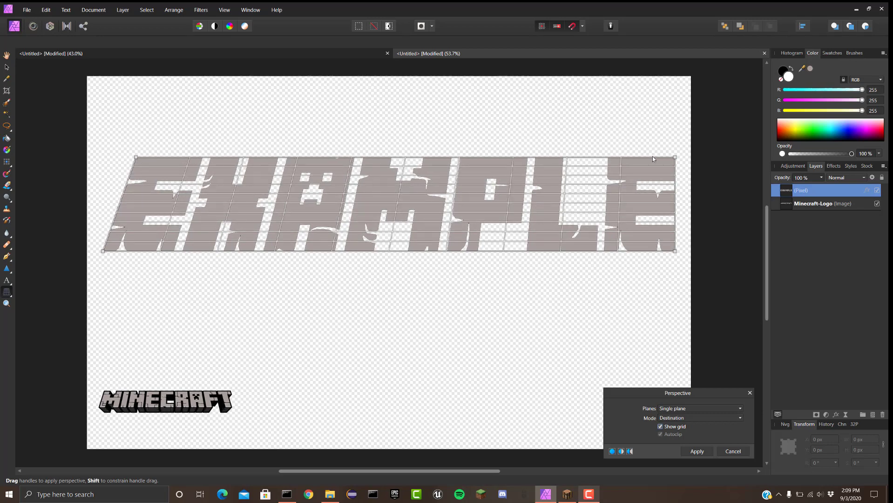
drag(675, 158, 640, 160)
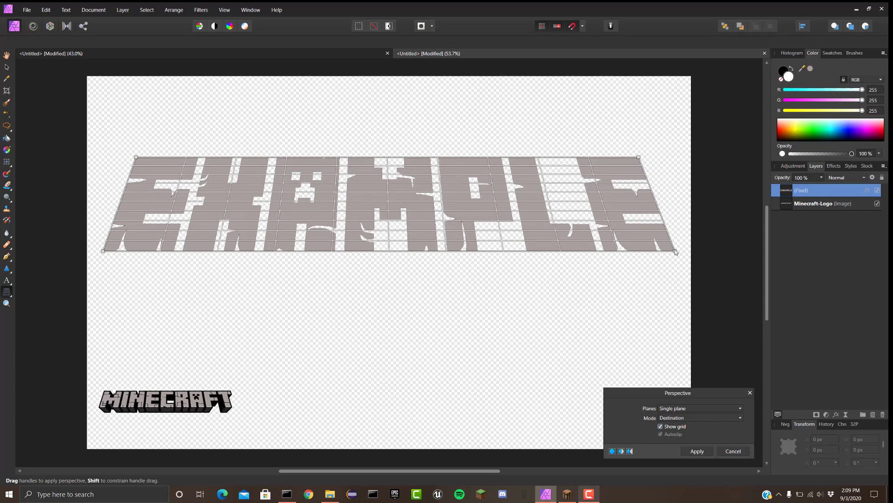
drag(675, 252, 668, 252)
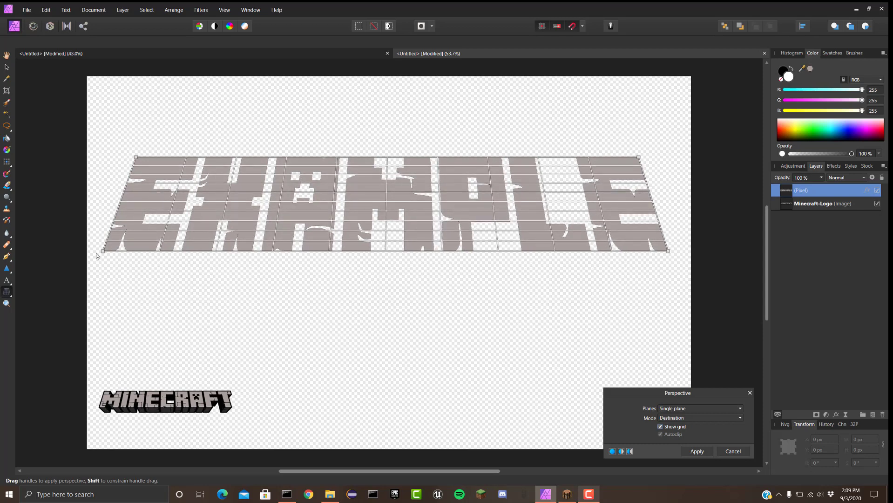
mouse_move(103, 251)
mouse_down()
mouse_move(115, 250)
mouse_move(106, 252)
mouse_up()
key(ctrl+z)
key(ctrl+z)
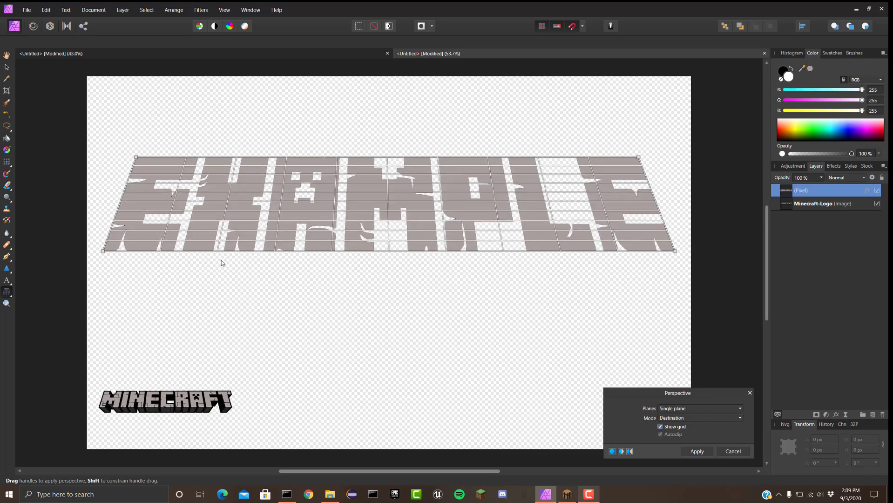
click(697, 451)
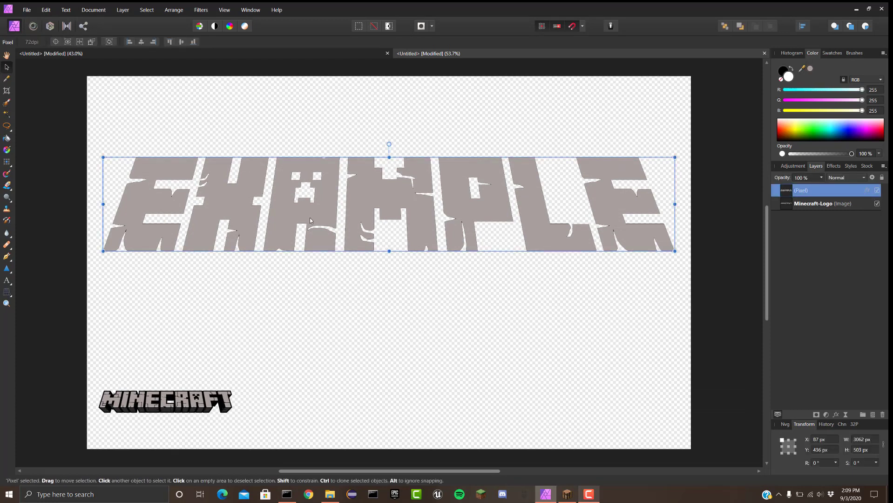
- Move the warped EXAMPLE layer onto the canvas centre, at X 87 px, Y 497 px
click(414, 285)
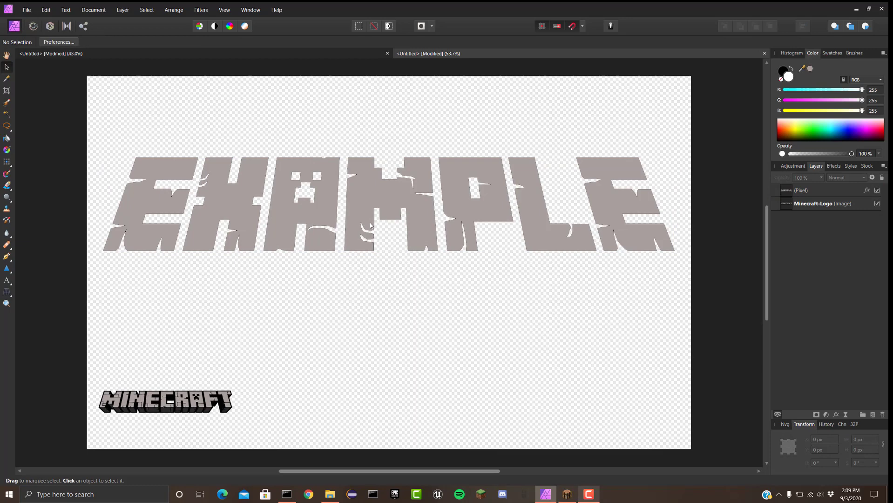
drag(327, 232, 364, 151)
click(384, 288)
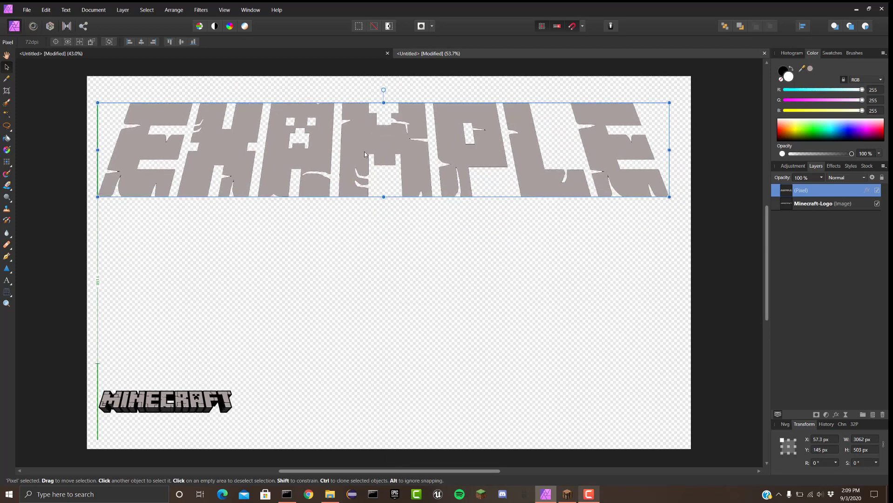
click(379, 183)
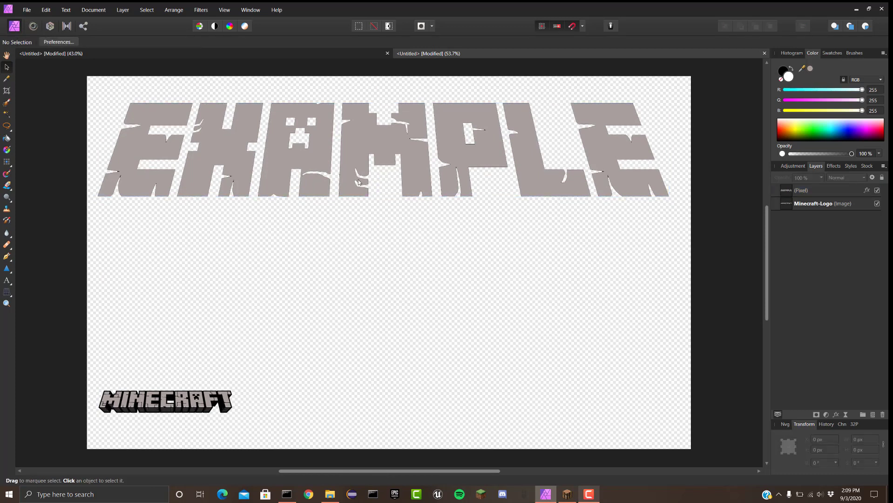
click(355, 162)
drag(228, 171, 235, 235)
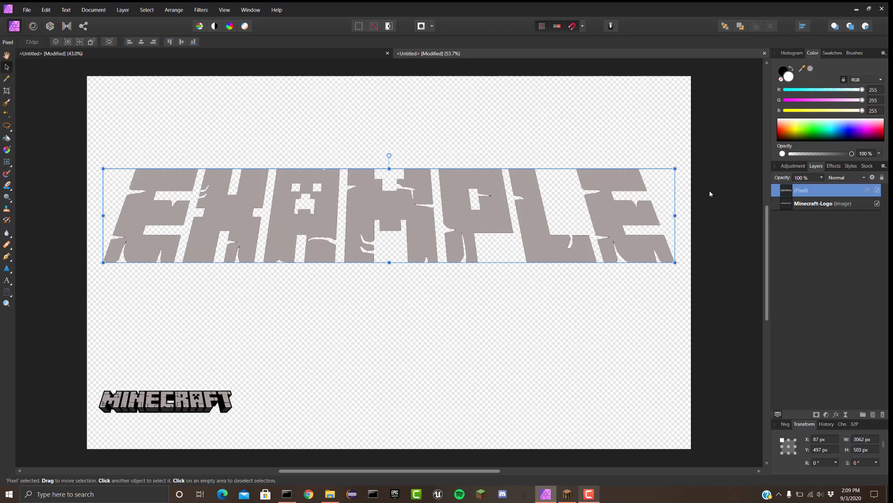
- Try a black outline on the warped text, then fade it out and close Layer Effects
click(836, 415)
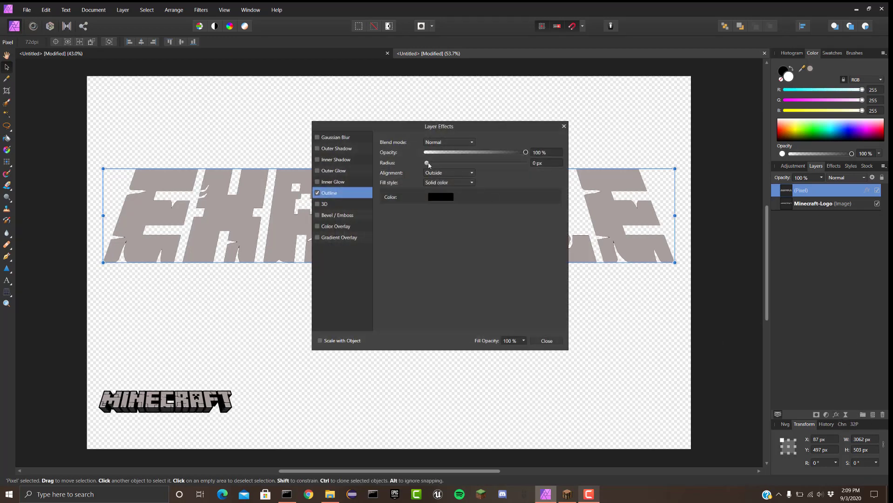
mouse_move(428, 163)
mouse_down()
mouse_move(496, 164)
mouse_move(423, 152)
mouse_up()
click(564, 126)
click(543, 311)
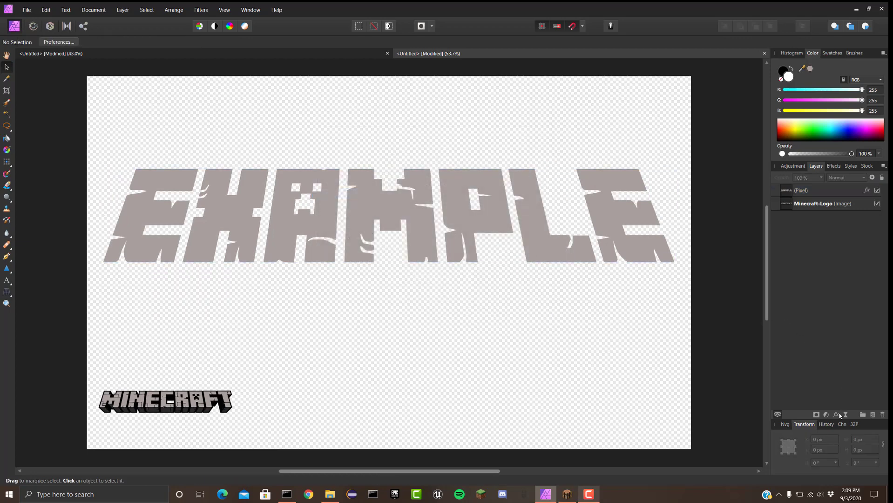
- Give the warped EXAMPLE layer a solid black outside outline of about 37 px radius
click(813, 192)
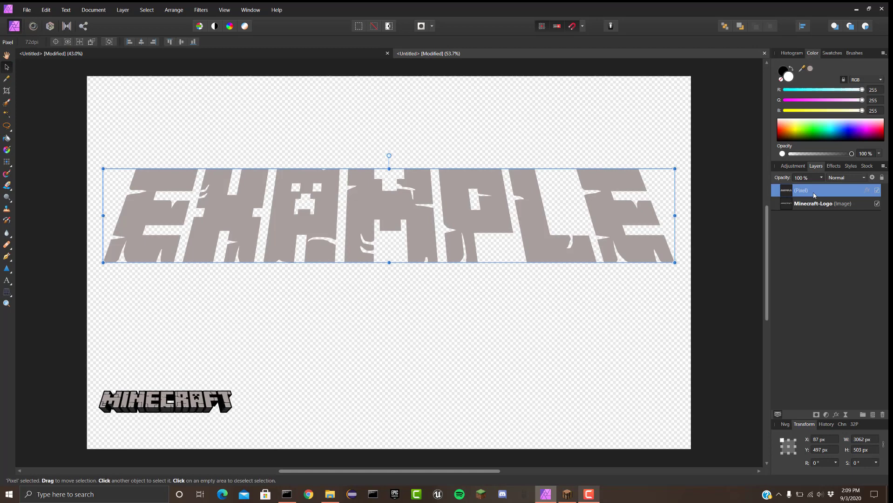
click(836, 414)
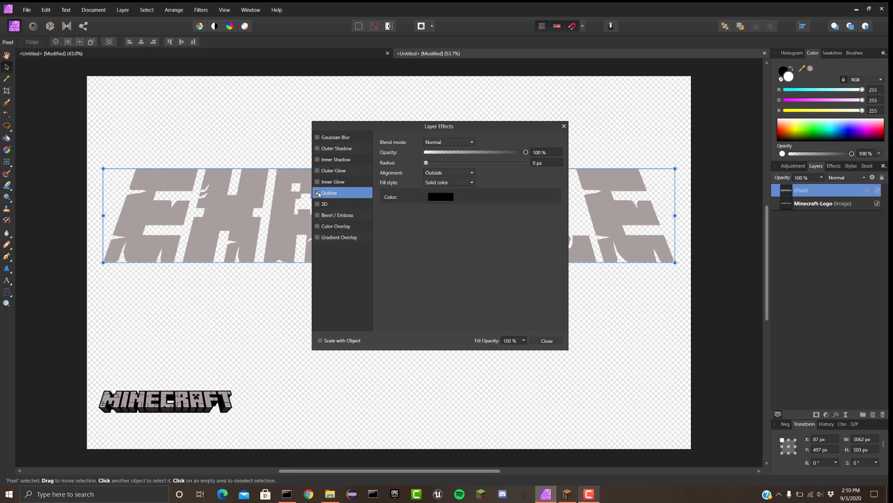
drag(425, 163, 500, 162)
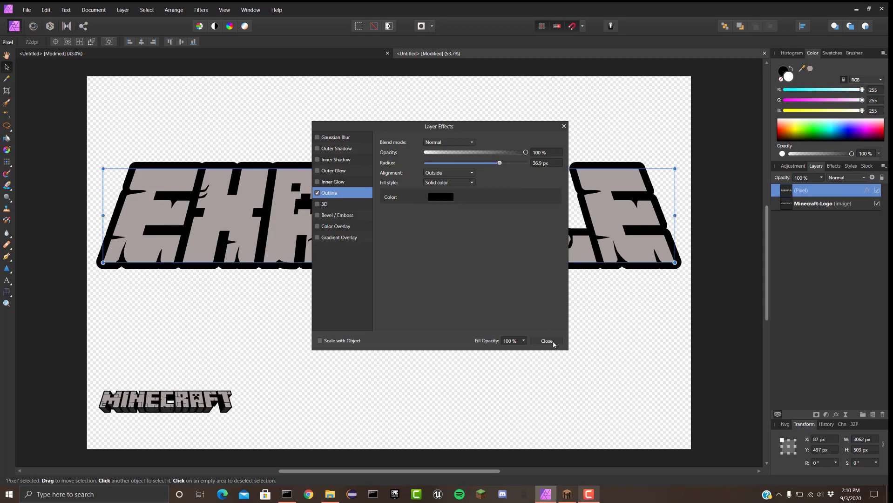
click(548, 342)
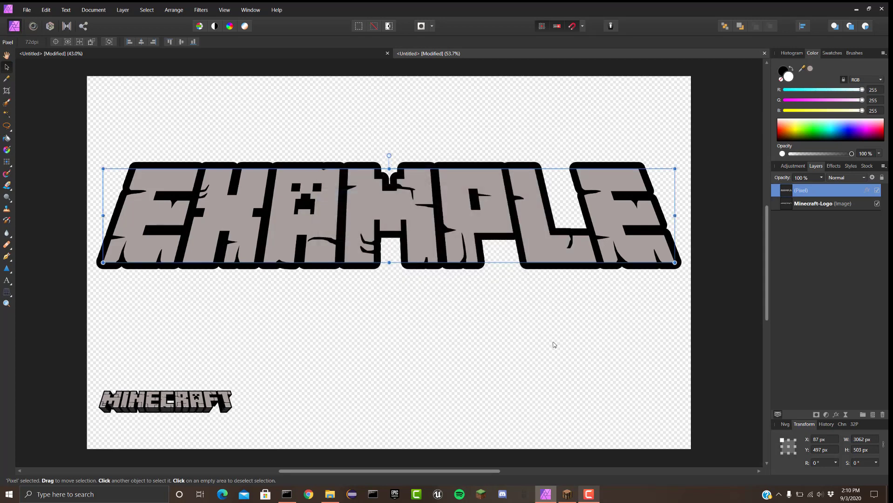
click(400, 289)
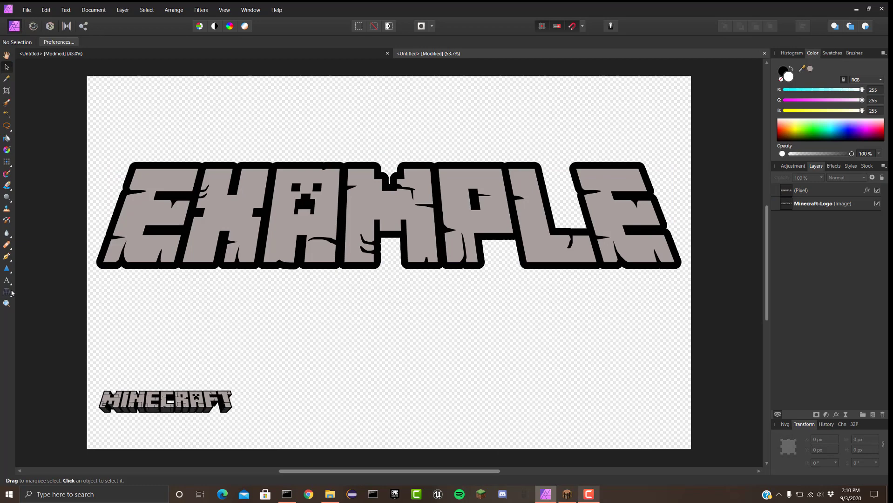
- Draw a small rectangle below the EXAMPLE text with the Rectangle Tool
click(6, 172)
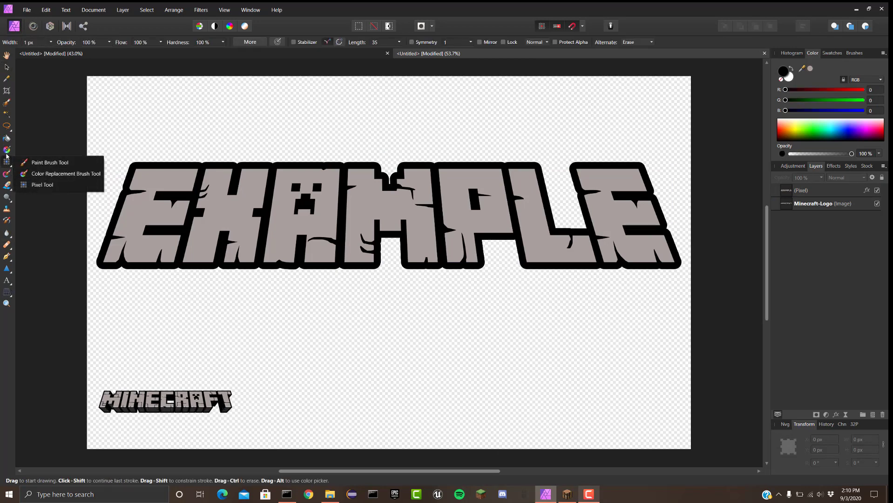
click(7, 269)
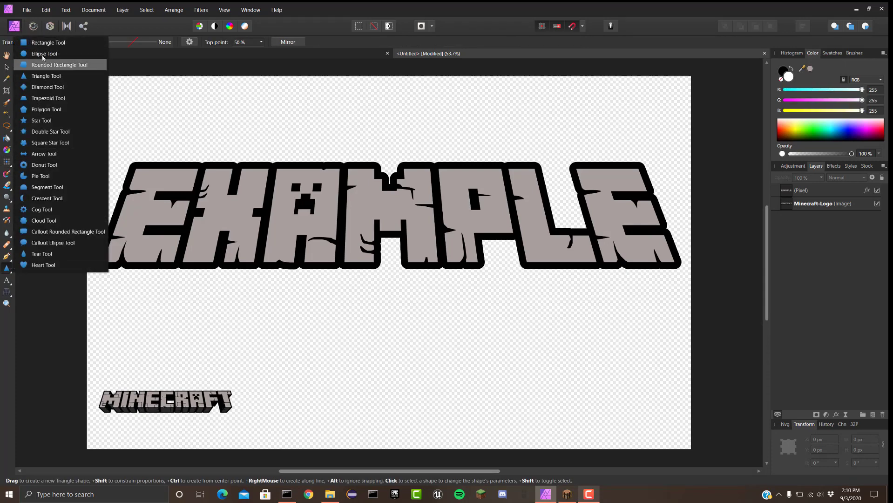
click(38, 42)
drag(277, 299, 318, 342)
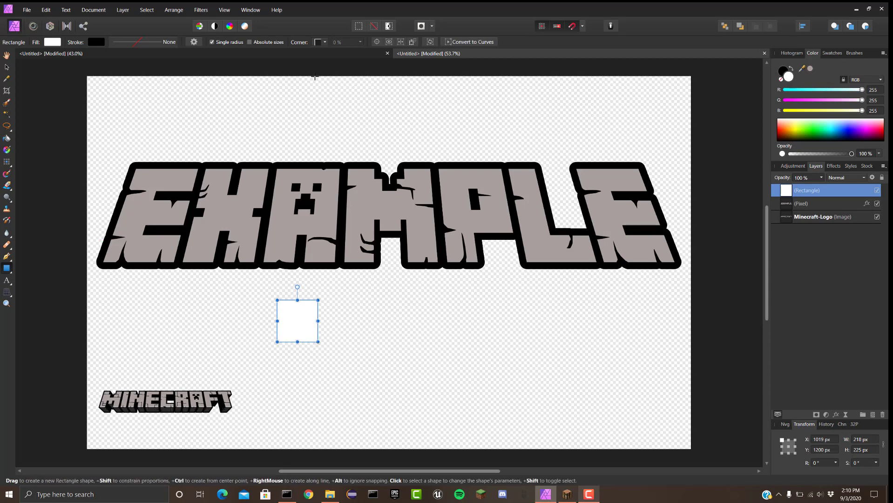
- Remove the rectangle's stroke and sample the Minecraft logo's dark grey (RGB 40, 39, 41) as fill
click(52, 42)
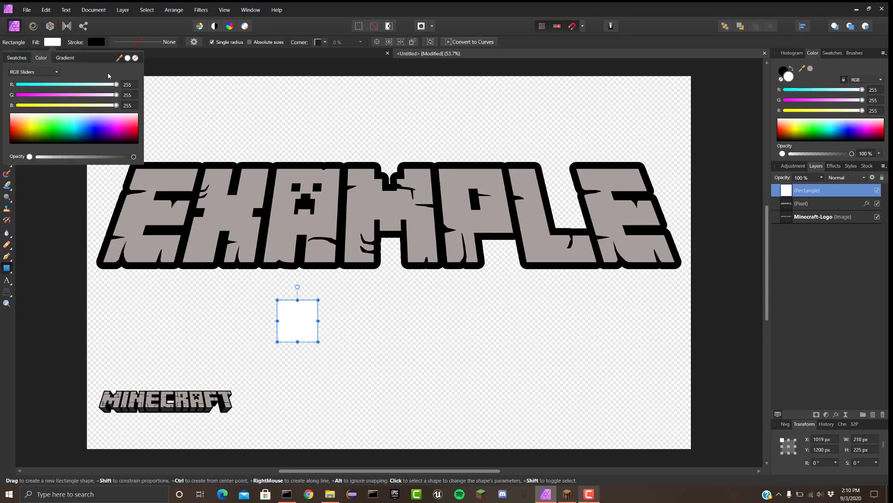
click(87, 41)
click(89, 41)
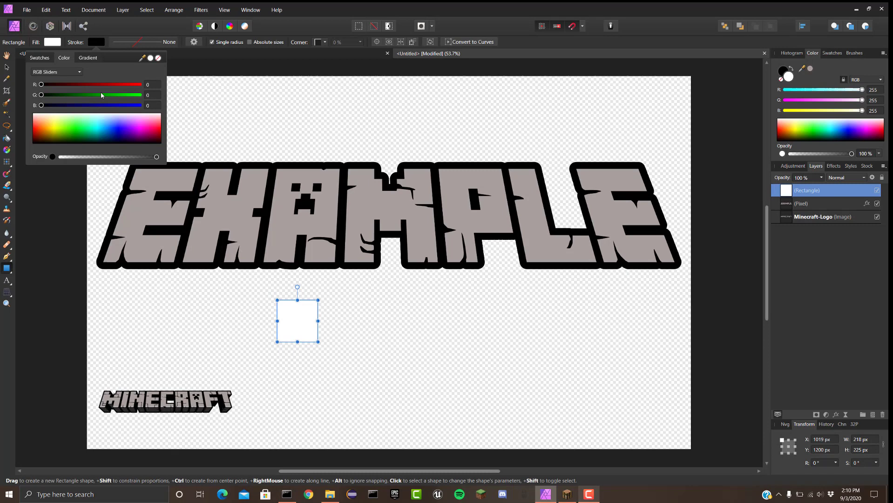
click(158, 59)
click(50, 42)
click(50, 42)
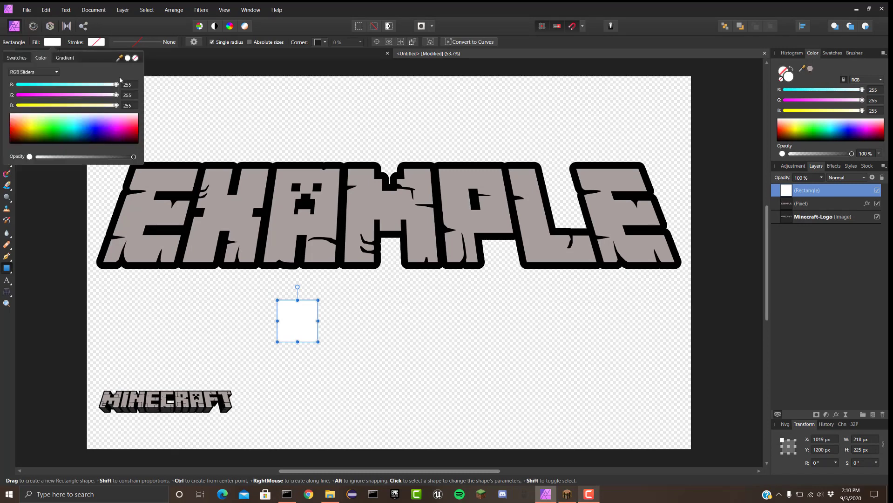
drag(143, 139, 176, 409)
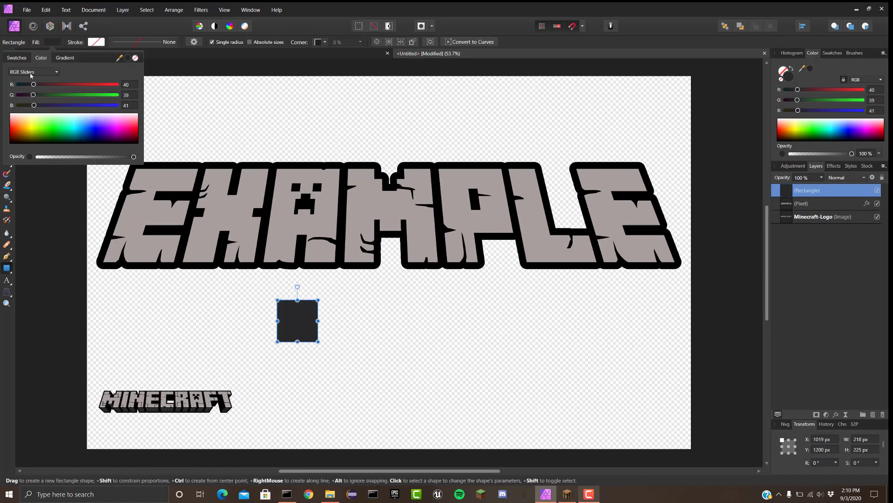
- Move the dark rectangle under the E and widen it to span the letter
click(7, 67)
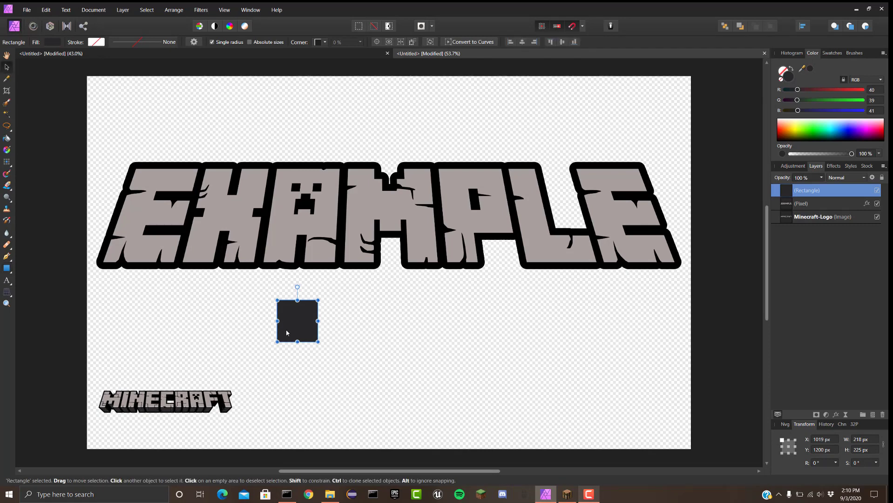
drag(298, 338, 123, 305)
scroll(124, 305, up, 5)
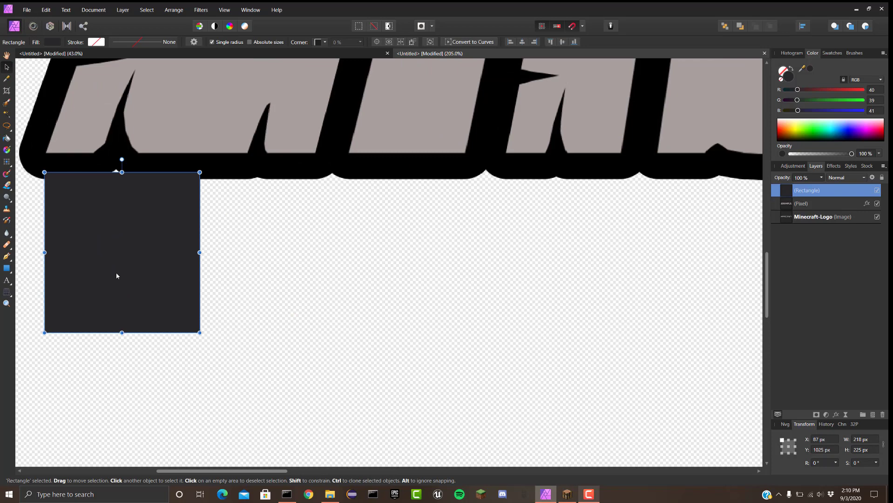
drag(199, 245, 317, 237)
- Duplicate the dark block under each remaining letter of EXAMPLE, ten blocks in total
scroll(318, 238, up, 3)
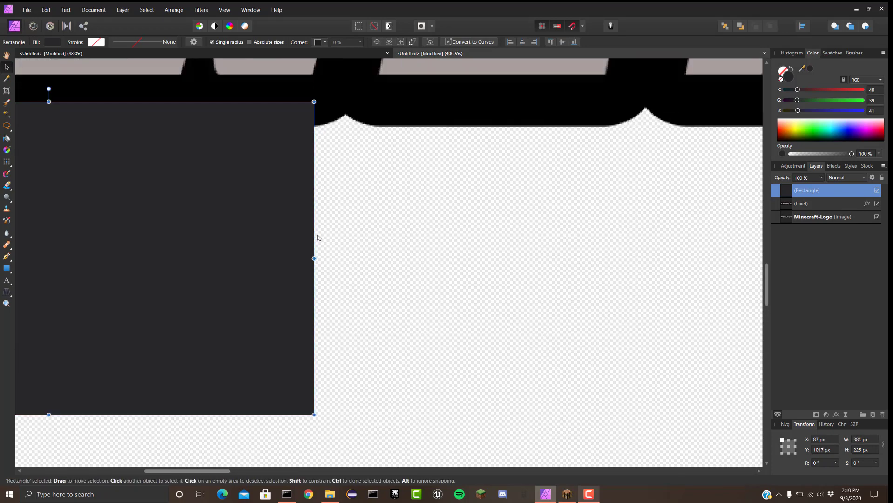
scroll(318, 238, down, 5)
scroll(137, 231, up, 2)
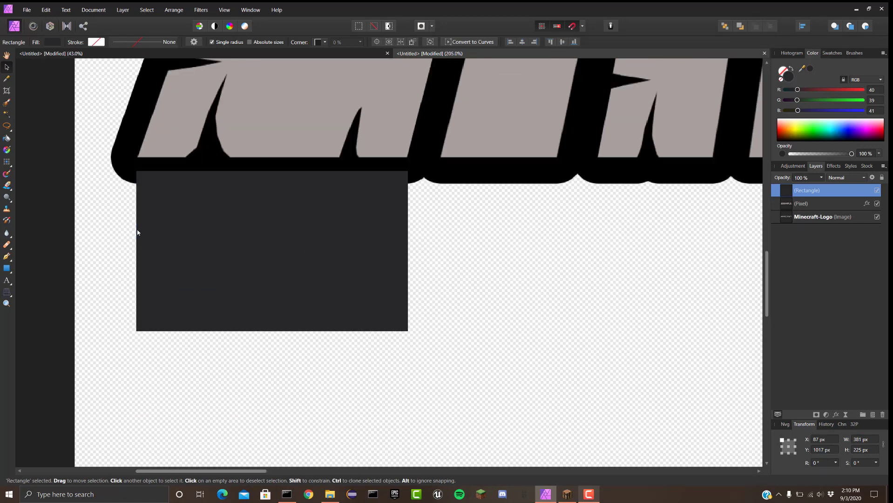
scroll(139, 228, down, 3)
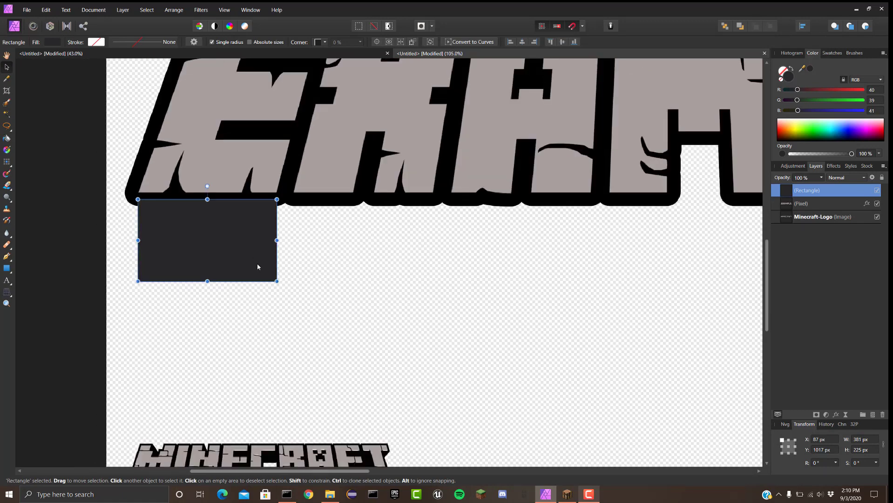
scroll(260, 269, down, 3)
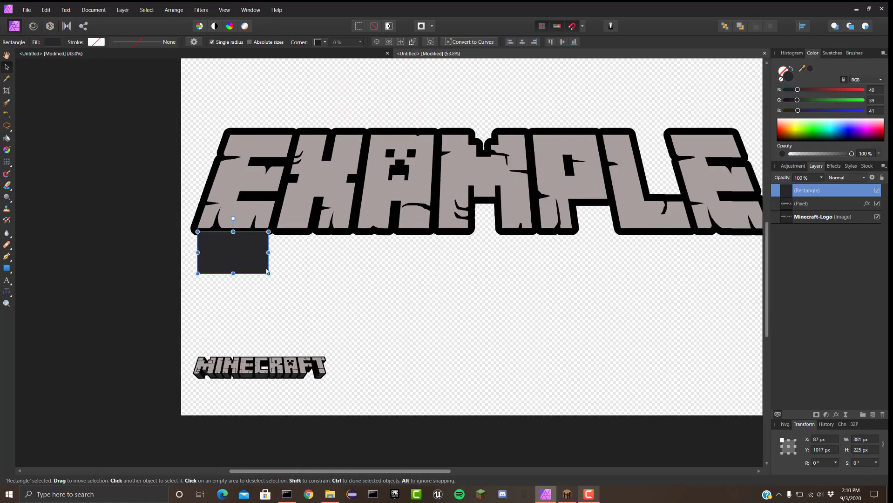
scroll(326, 267, right, 2)
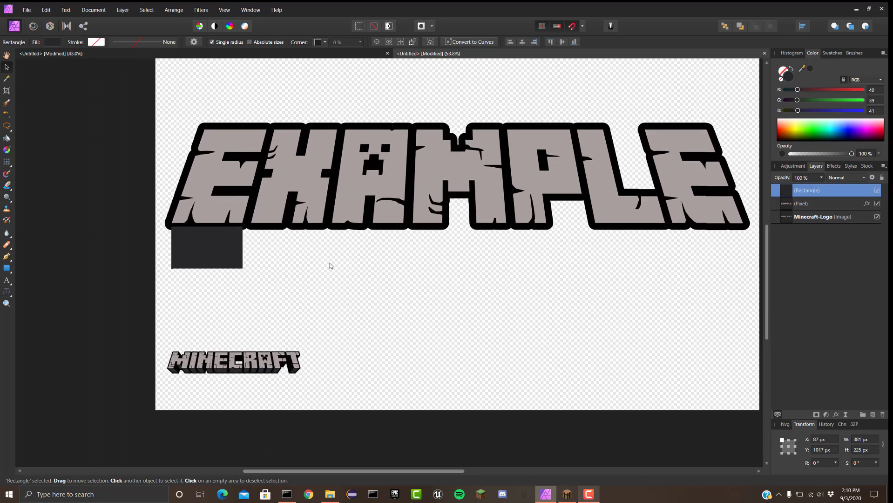
drag(212, 249, 638, 250)
scroll(638, 250, up, 5)
scroll(634, 251, down, 4)
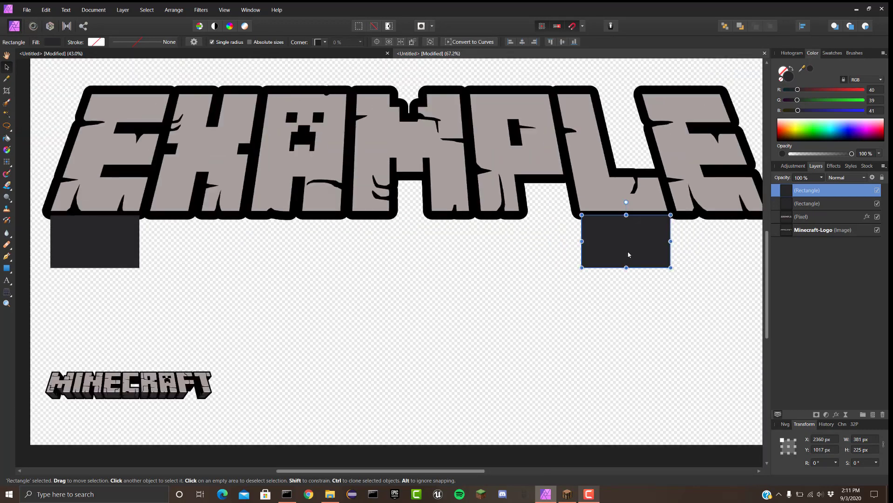
drag(628, 255, 735, 237)
scroll(719, 238, up, 2)
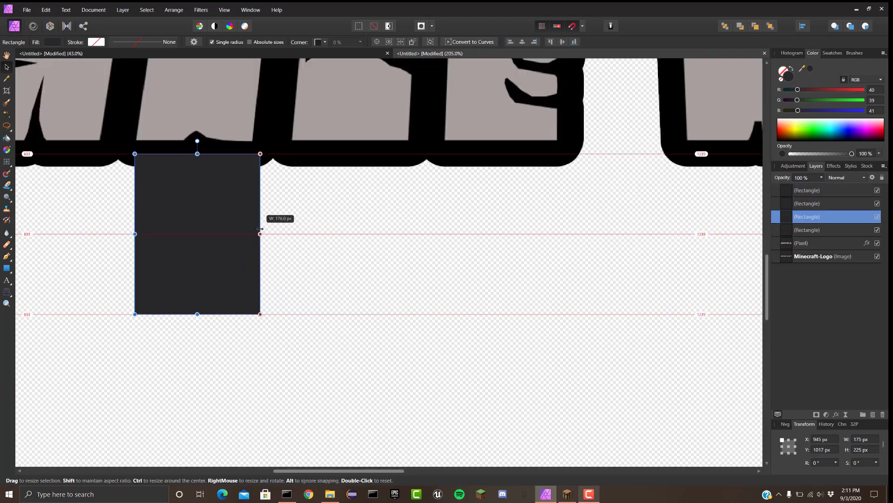
drag(259, 214, 235, 255)
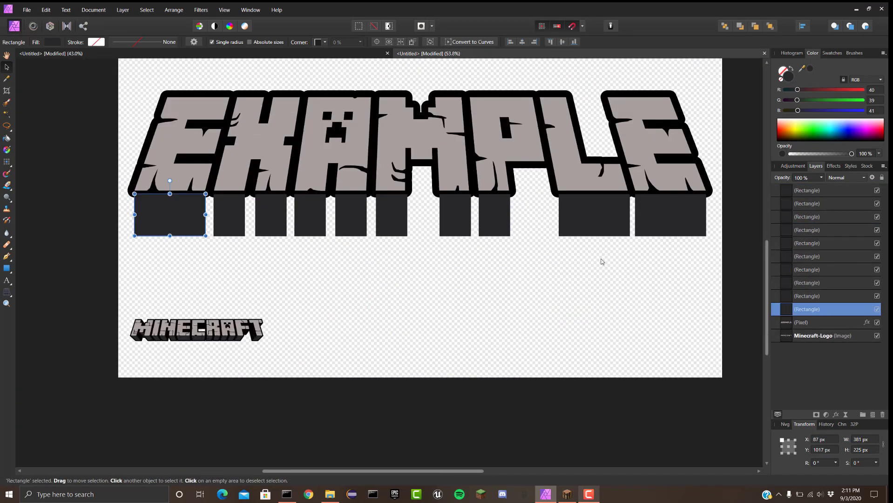
- Select all ten Rectangle layers in the Layers panel
click(657, 249)
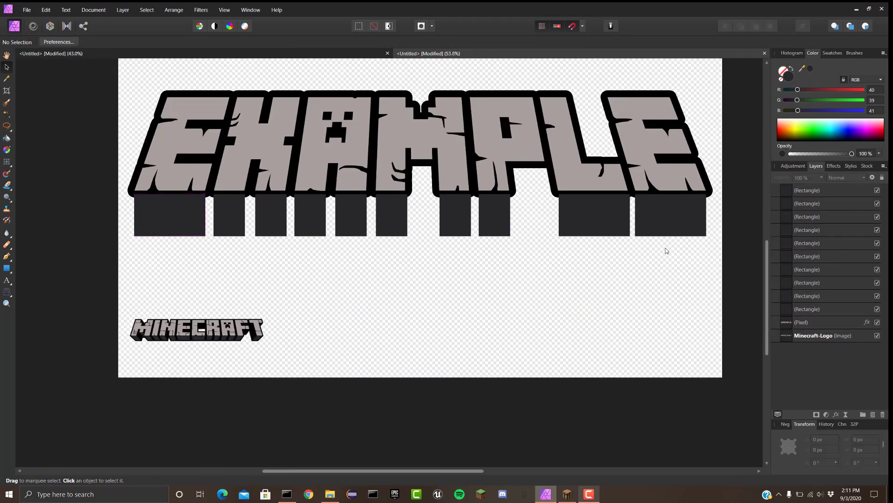
drag(666, 251, 136, 224)
click(810, 309)
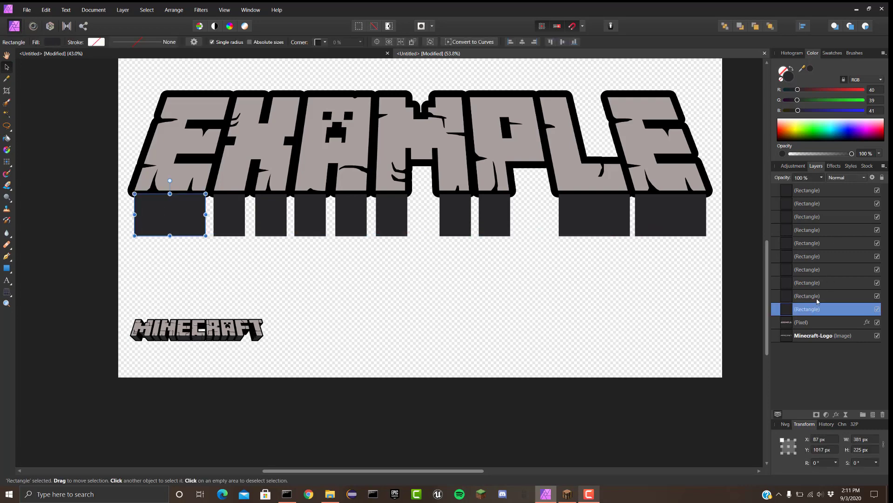
shift+click(794, 192)
- Group the ten dark blocks with Ctrl+G, shorten them to 199 px tall, and hide the group
right_click(794, 194)
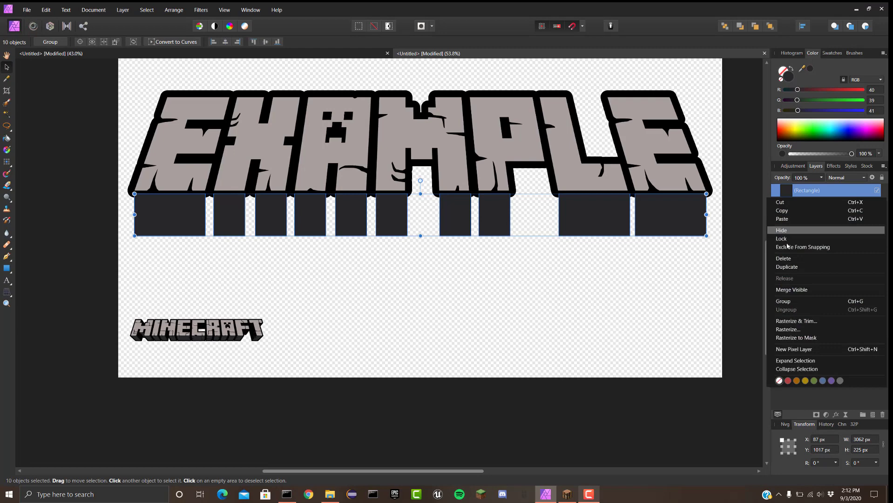
key(ctrl+g)
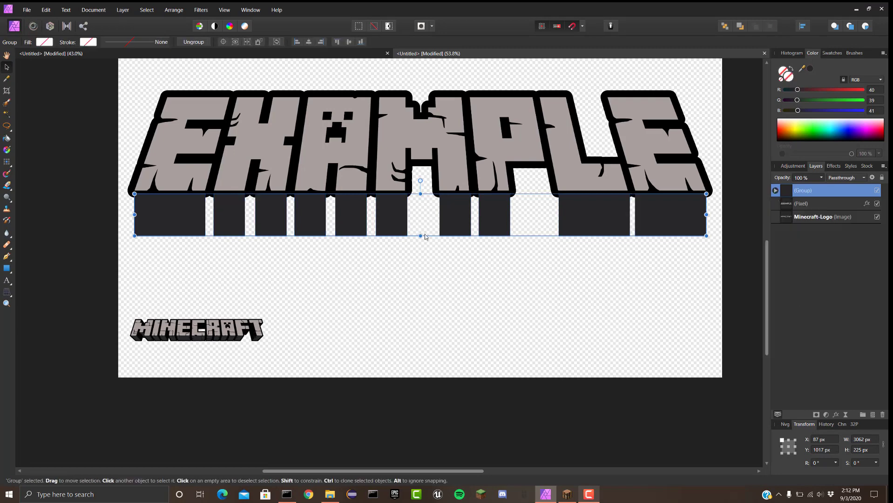
mouse_move(419, 234)
mouse_down()
mouse_move(419, 223)
mouse_move(420, 287)
mouse_move(415, 229)
mouse_up()
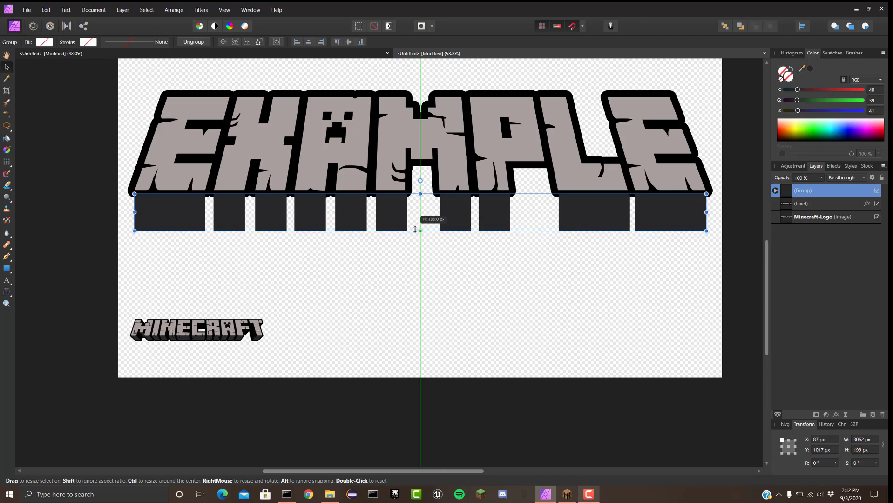
click(464, 269)
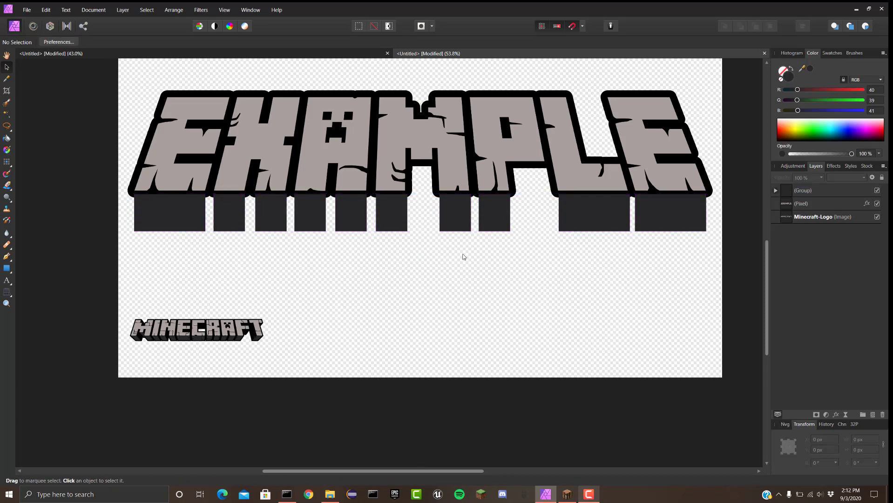
click(877, 190)
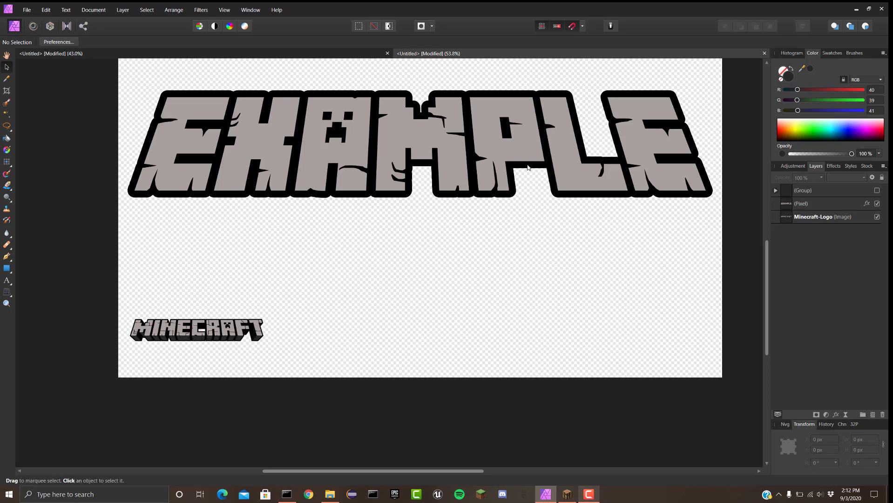
- Duplicate the EXAMPLE text layer and place a smaller copy centred below the original
click(294, 141)
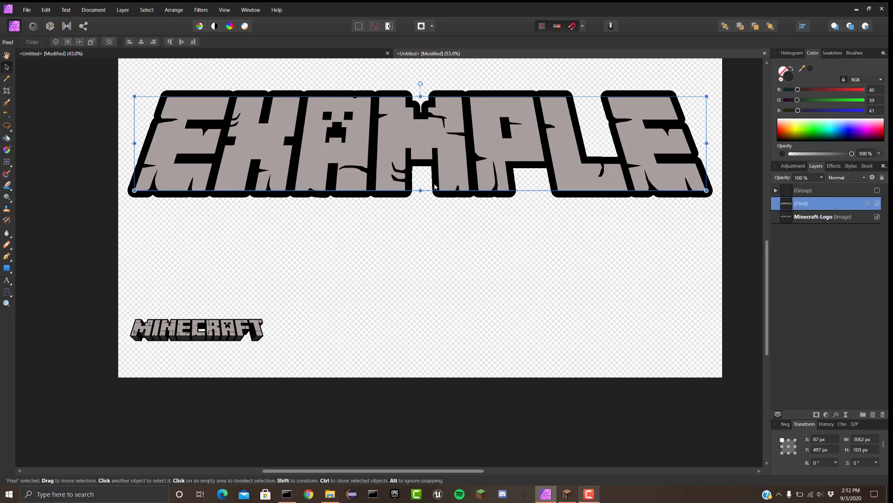
key(ctrl+j)
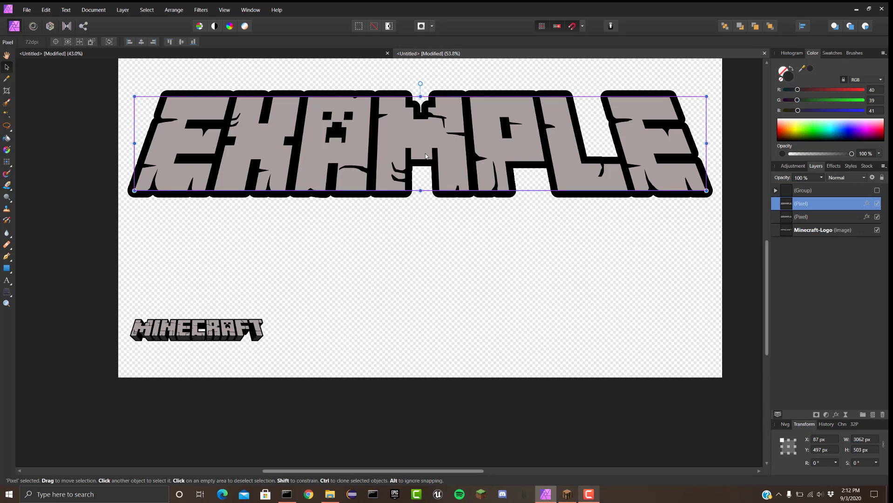
key(alt+[)
drag(487, 160, 487, 208)
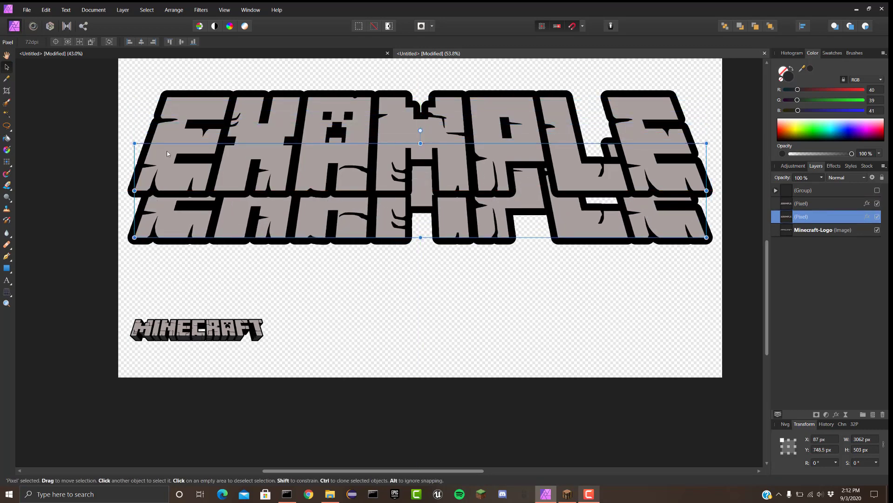
drag(134, 144, 207, 174)
drag(352, 227, 314, 205)
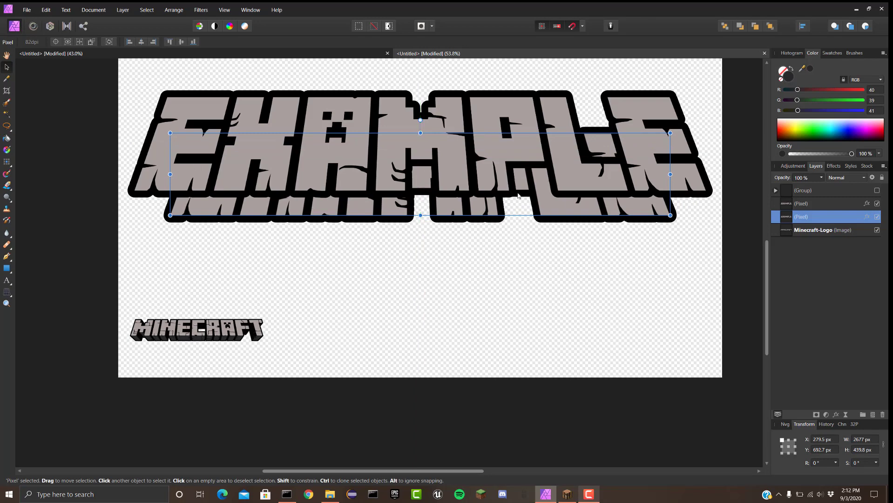
- Make the dark blocks group visible again beneath EXAMPLE and select it
click(877, 203)
click(877, 203)
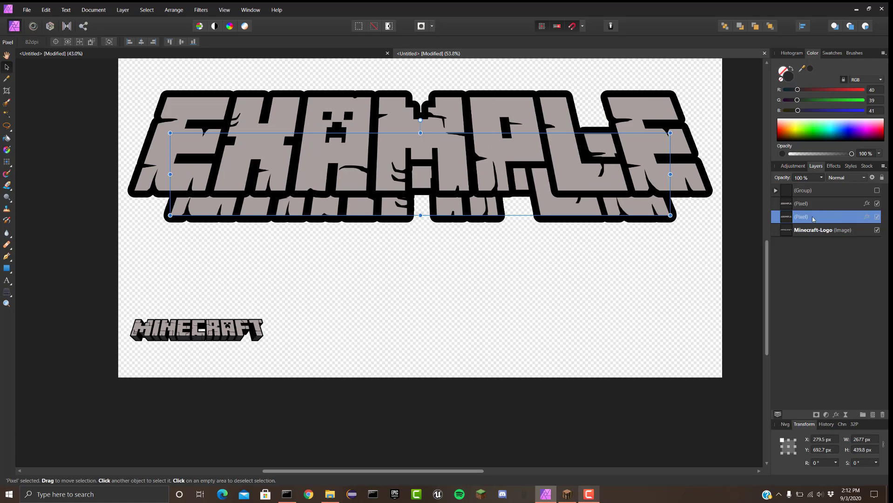
click(877, 191)
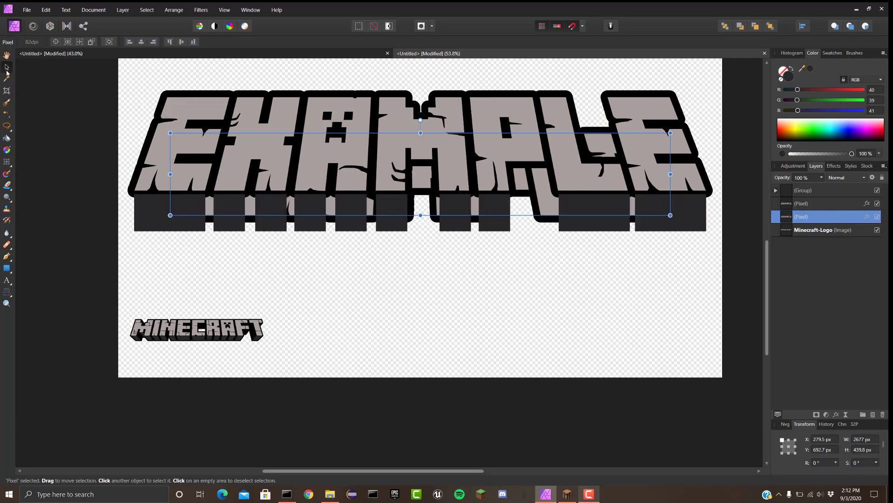
click(877, 191)
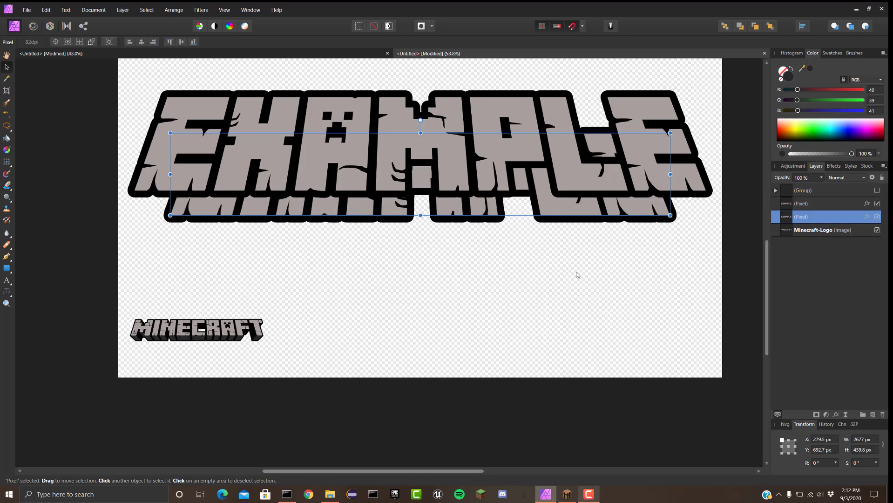
click(584, 267)
click(877, 191)
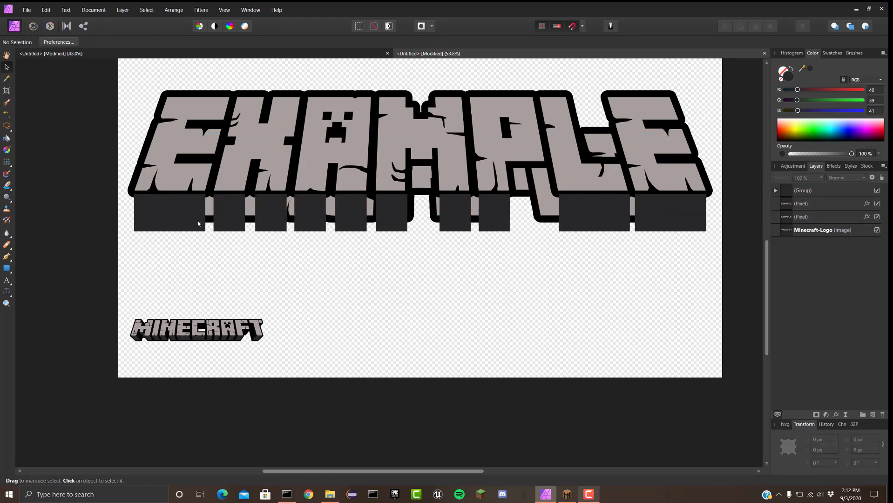
click(154, 215)
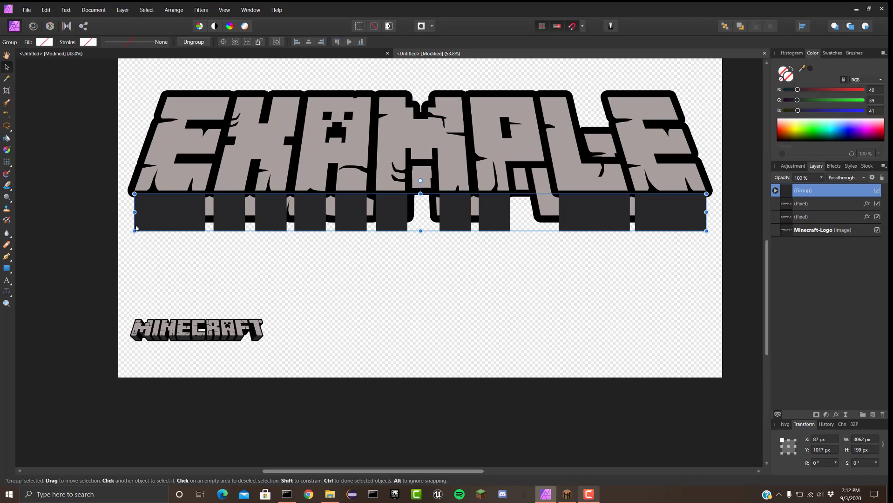
- Perspective-warp the dark blocks by pulling their lower-left corner up and right
click(7, 292)
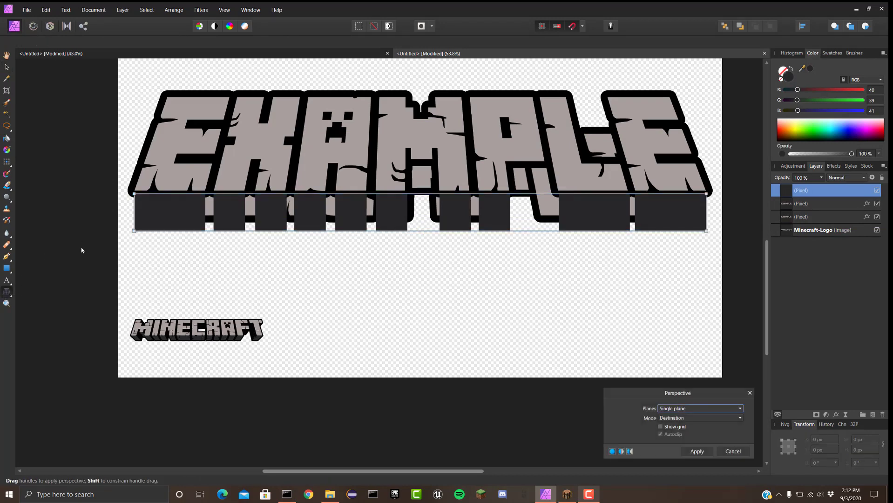
scroll(134, 231, up, 6)
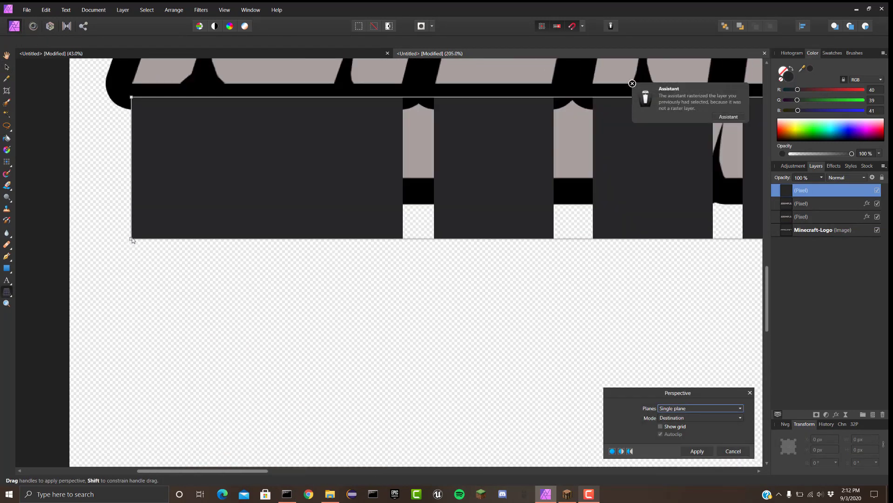
drag(136, 240, 269, 190)
- Fine-tune the warped corner to align with the outline and apply the perspective distortion
scroll(271, 179, up, 10)
scroll(269, 195, down, 10)
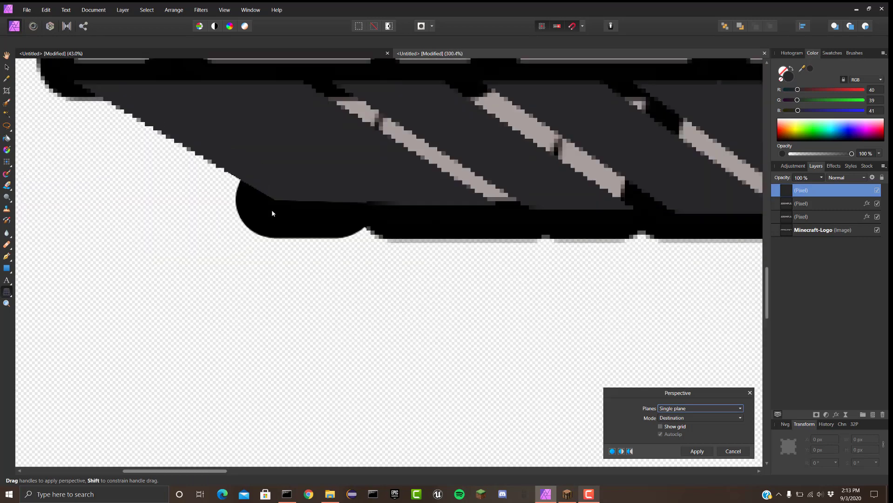
scroll(269, 222, down, 4)
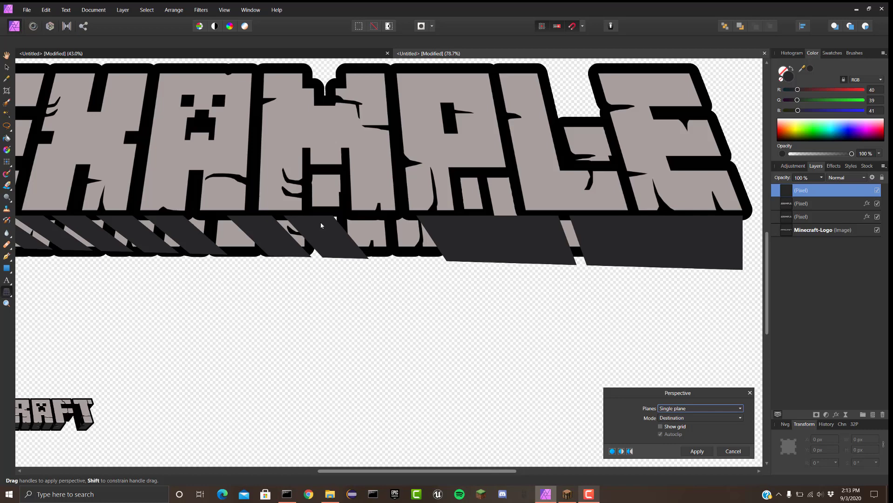
scroll(320, 225, up, 8)
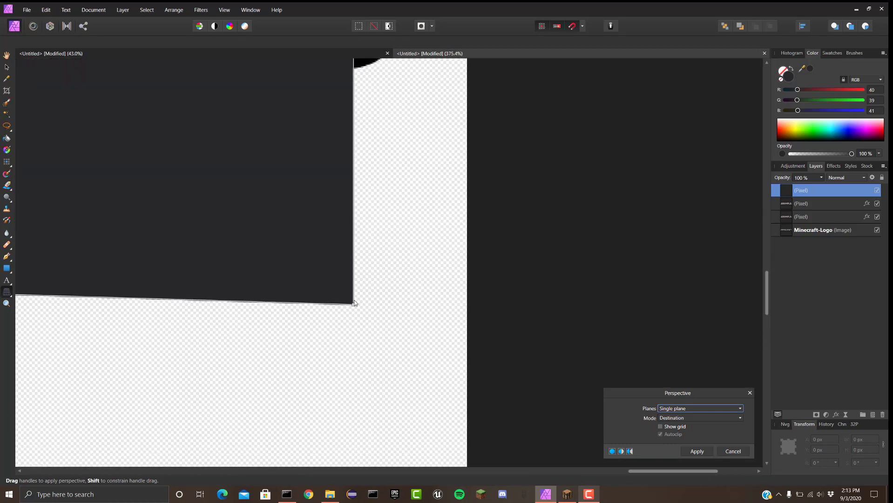
scroll(223, 195, up, 6)
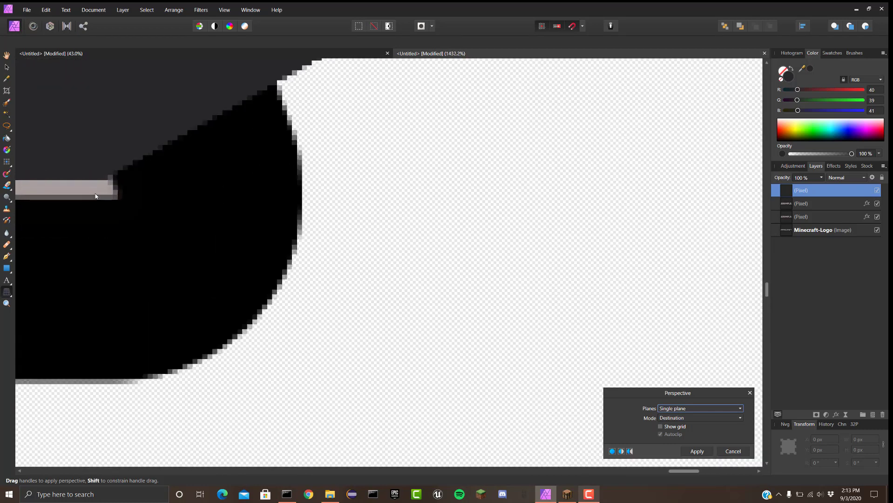
scroll(96, 196, up, 4)
drag(129, 171, 149, 199)
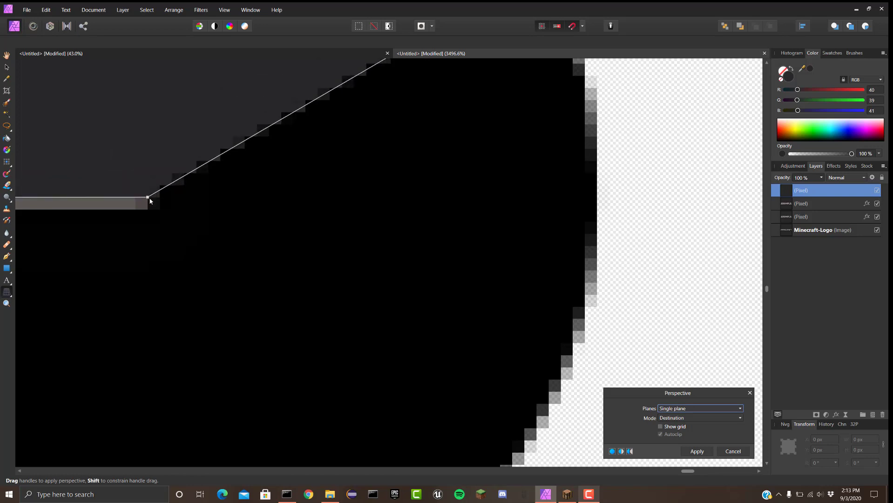
scroll(151, 205, down, 10)
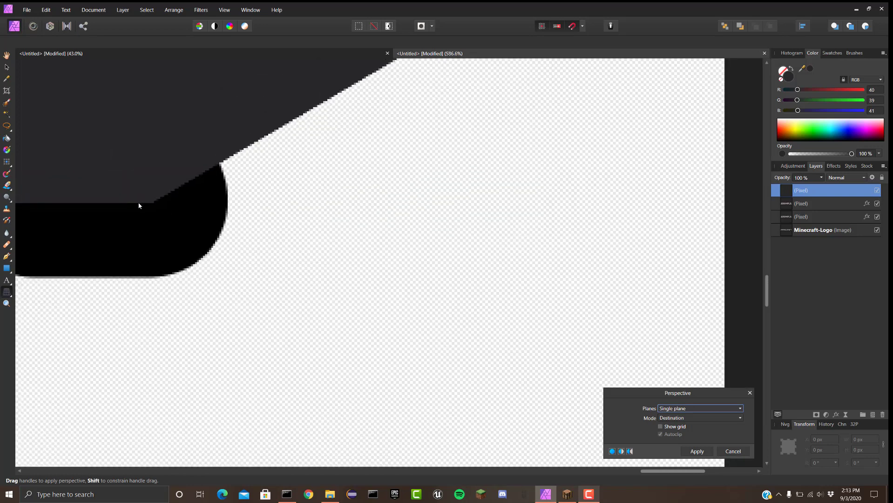
scroll(132, 205, down, 5)
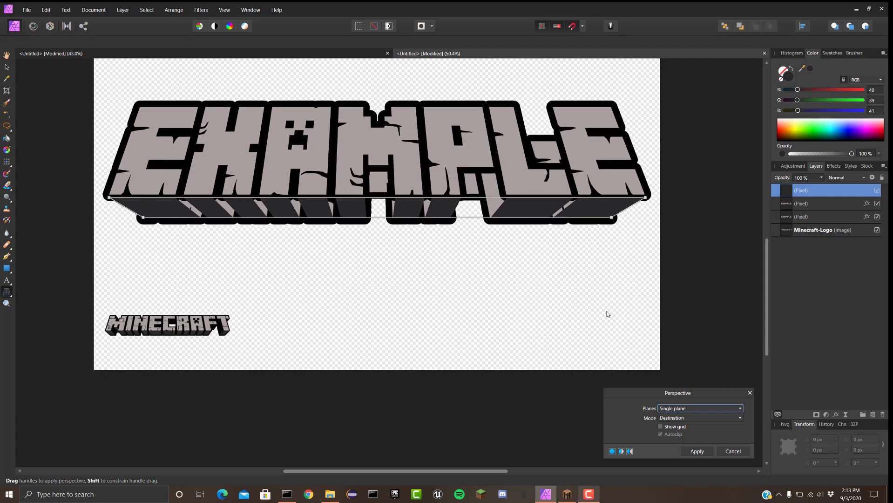
click(697, 451)
- Delete the black shadow outline layer and check the lettering's 36.9 px outline radius
click(835, 202)
click(837, 217)
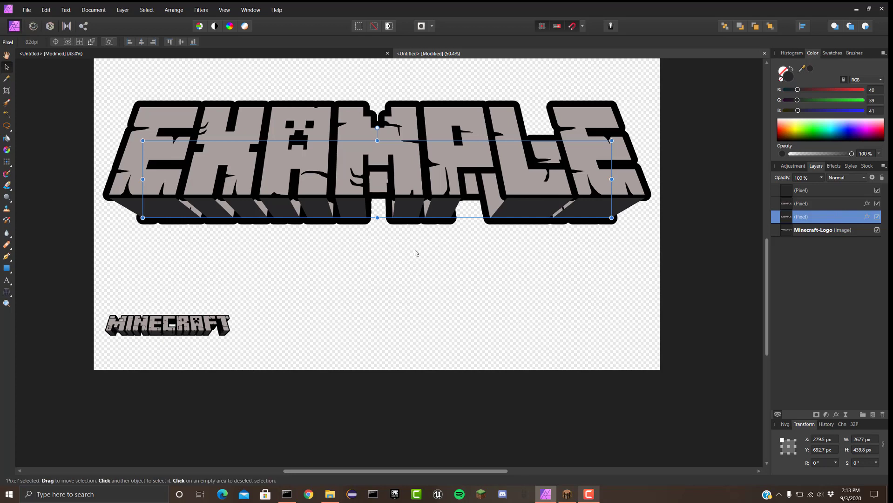
key(Delete)
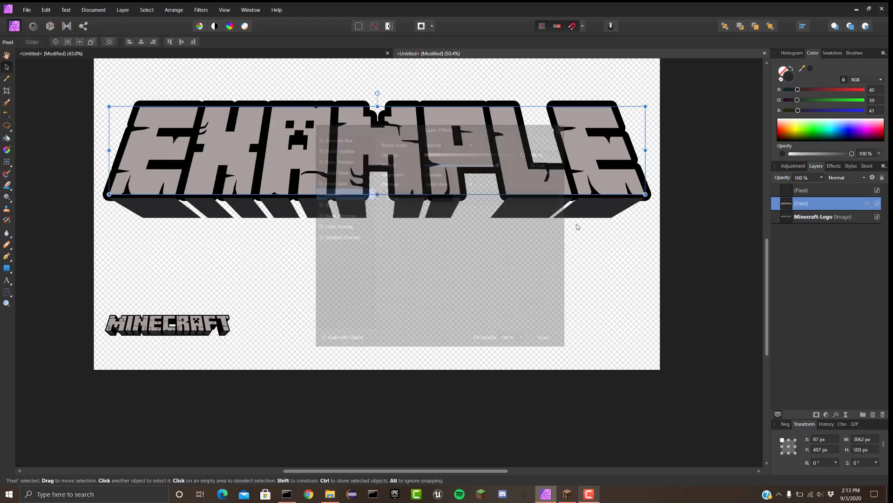
click(797, 188)
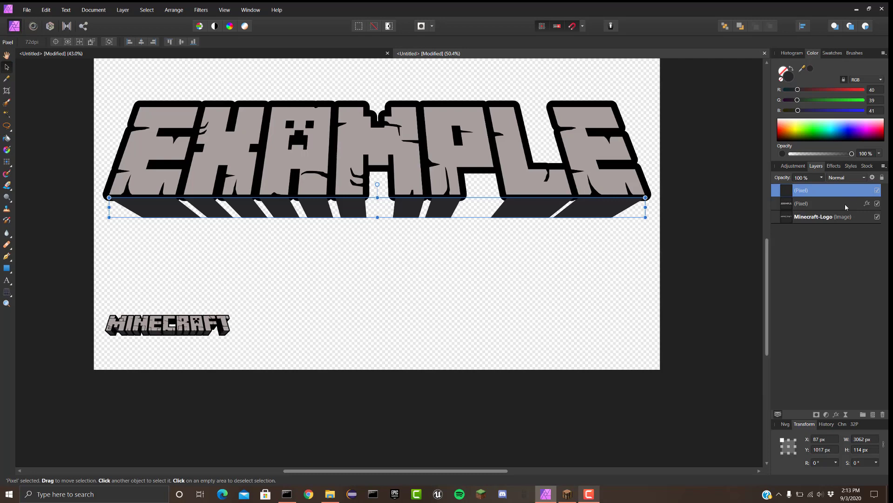
click(839, 414)
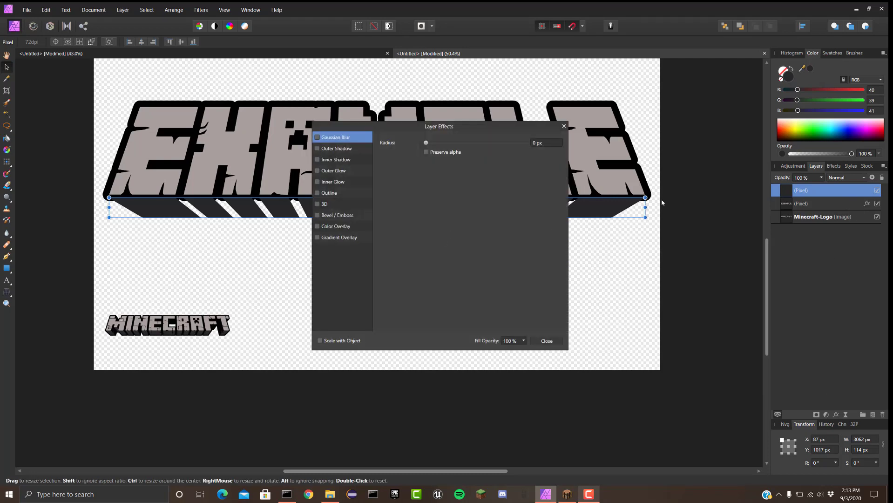
click(596, 174)
click(546, 162)
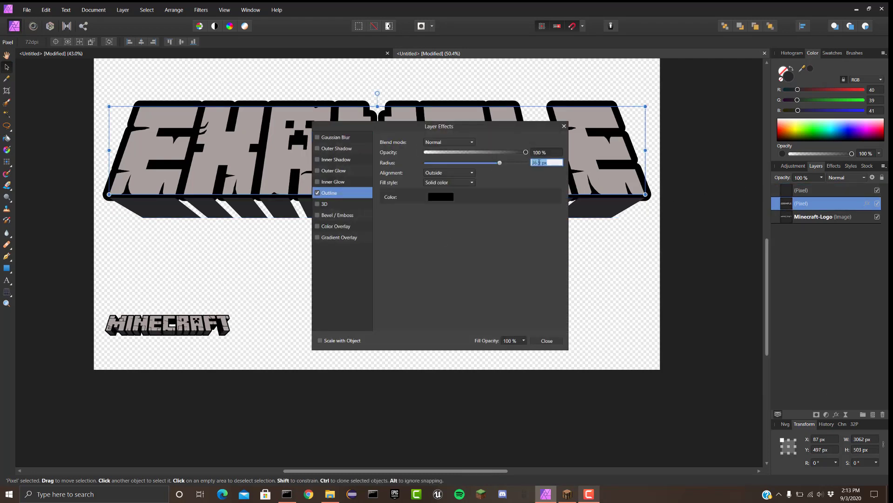
click(547, 341)
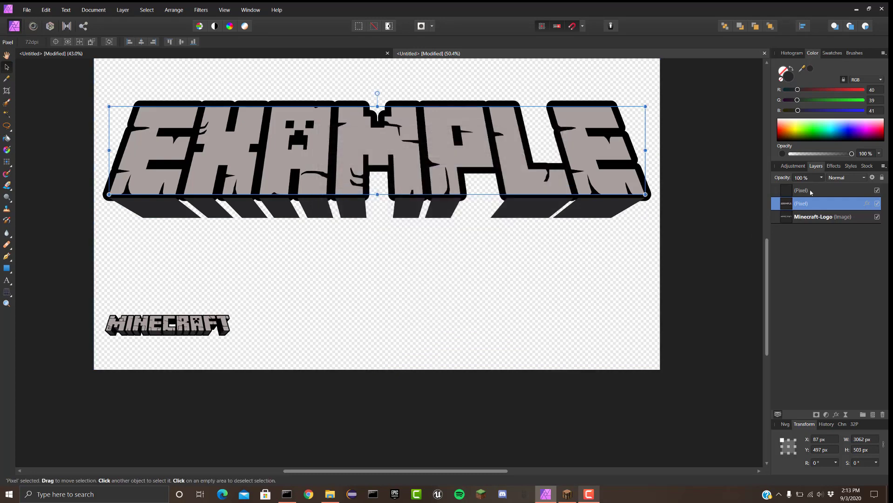
- Give the slanted dark sides layer a 36.9 px Outline effect
click(815, 191)
click(836, 415)
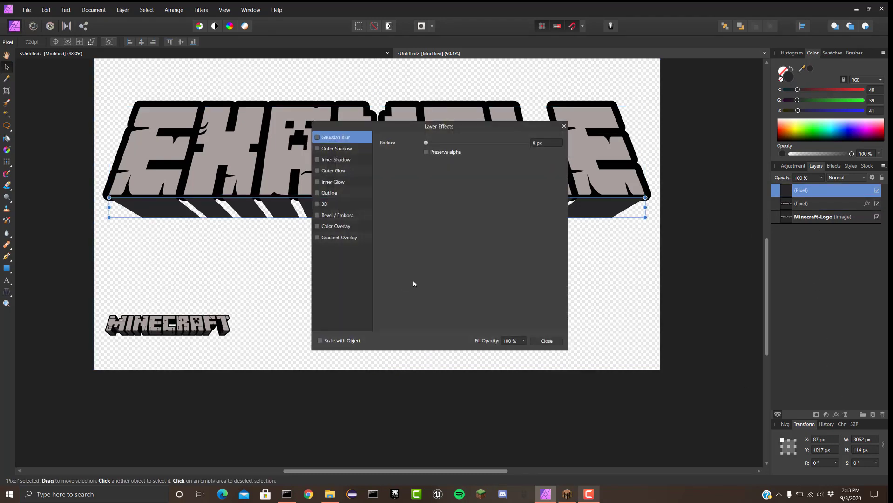
click(333, 192)
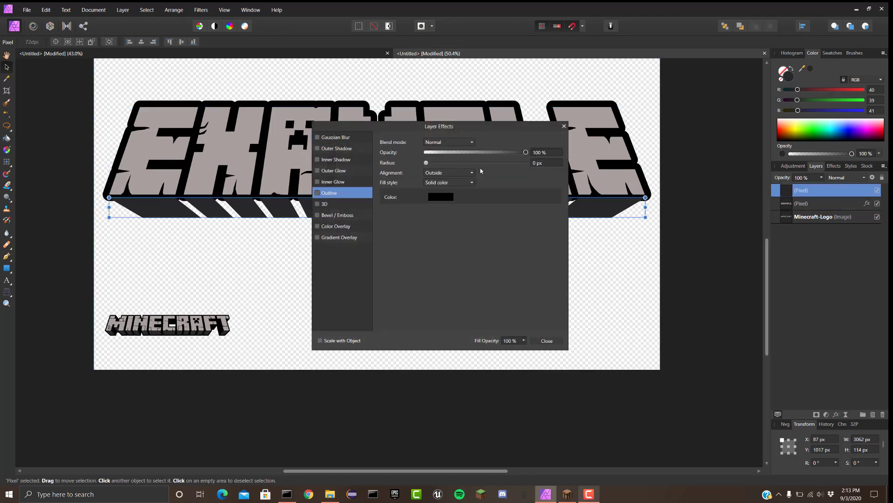
click(546, 163)
text(36.9)
key(Return)
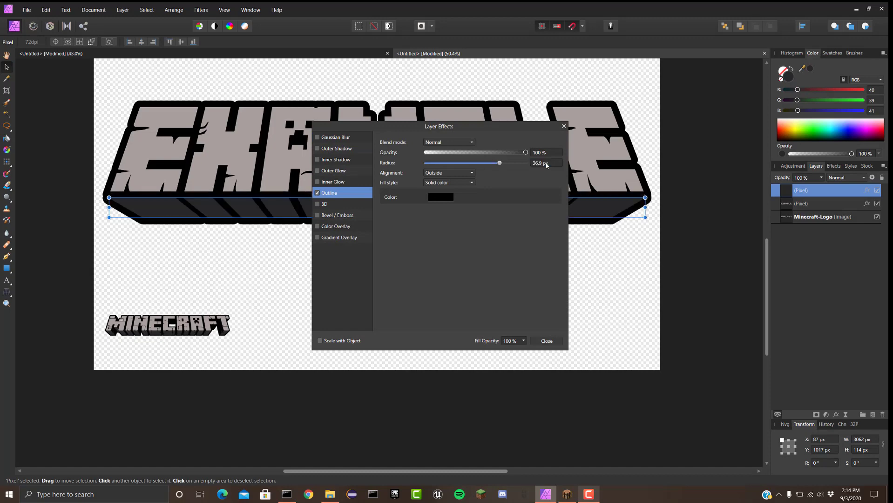
click(564, 126)
- Raise the dark sides a few pixels so they meet the letters
scroll(163, 205, up, 4)
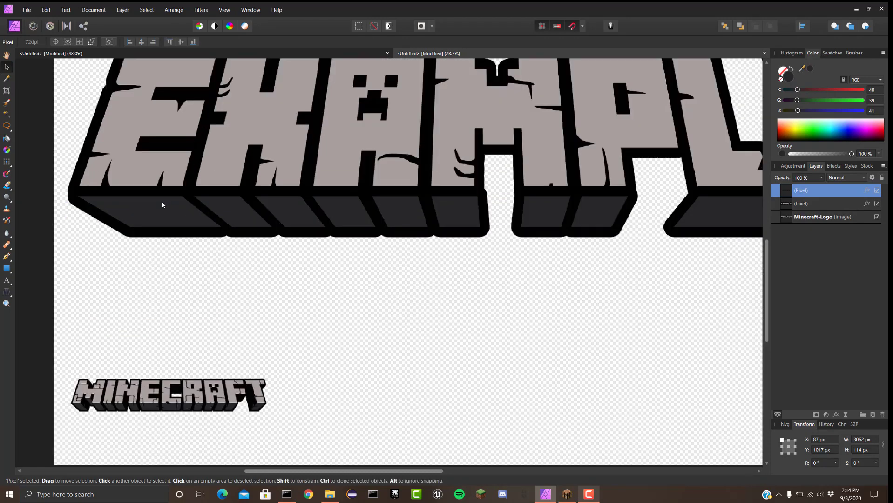
drag(166, 218, 166, 213)
click(500, 283)
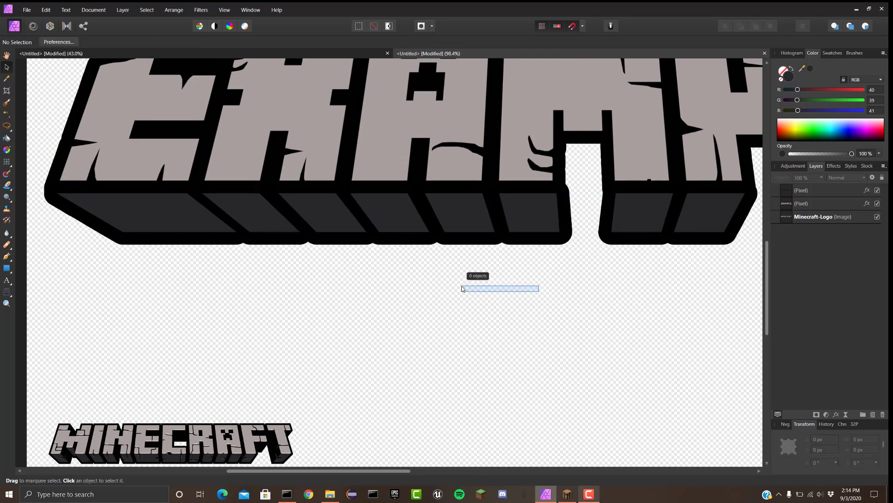
scroll(305, 288, right, 3)
scroll(306, 289, down, 4)
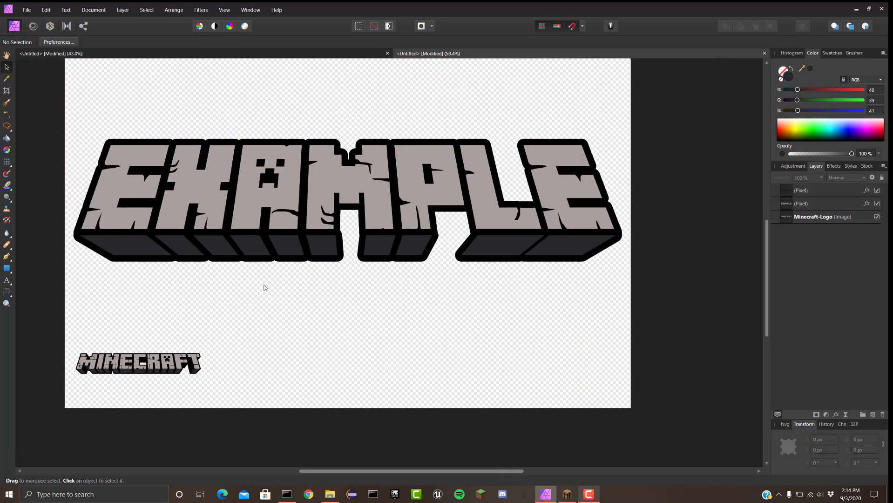
drag(255, 285, 276, 277)
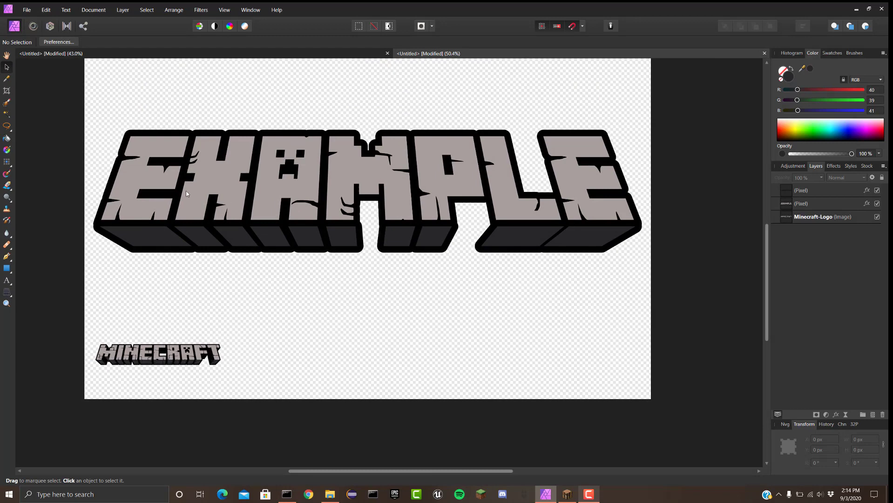
scroll(94, 229, up, 3)
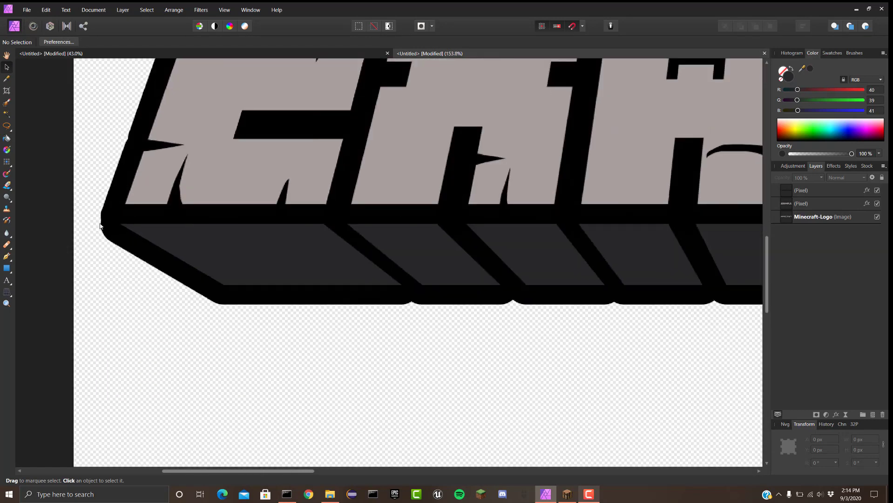
click(231, 259)
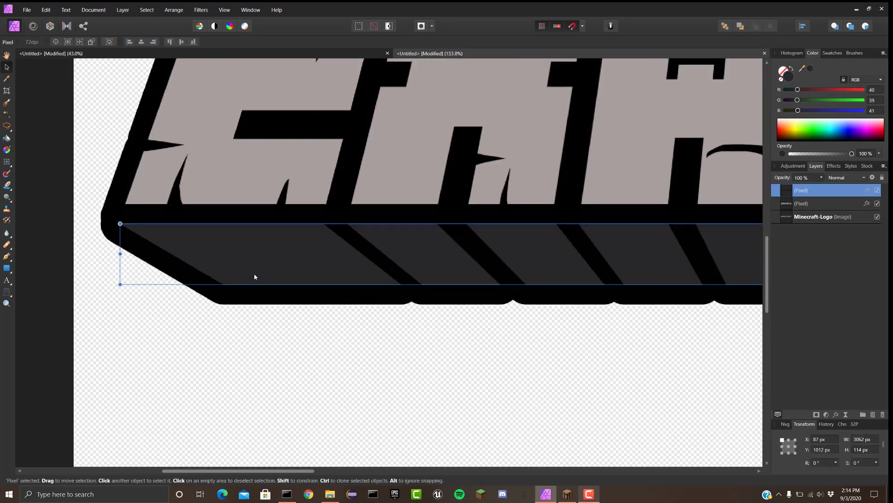
drag(253, 277, 252, 269)
click(344, 346)
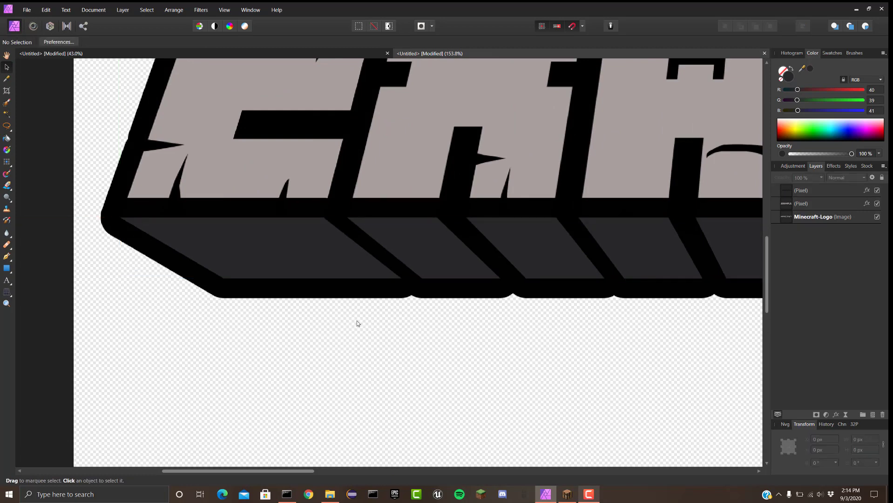
- Pan the canvas to frame the whole EXAMPLE logo
scroll(358, 323, right, 10)
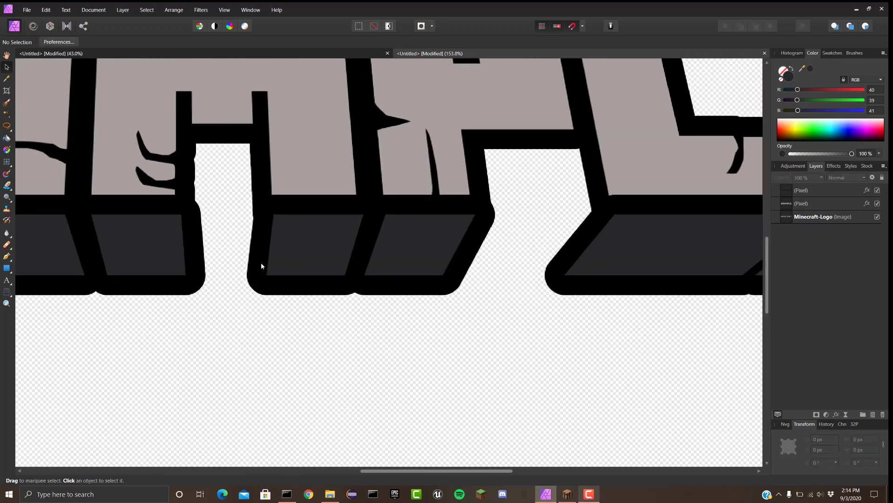
scroll(197, 228, up, 4)
scroll(240, 229, down, 5)
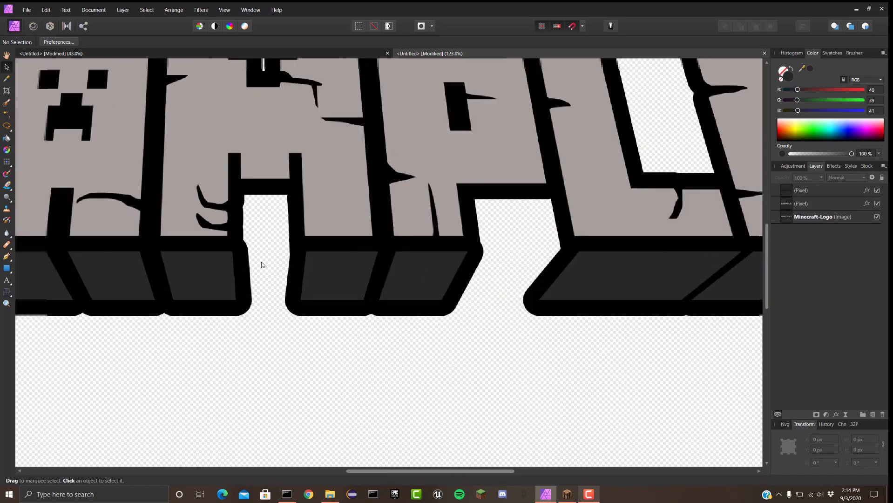
scroll(222, 259, up, 2)
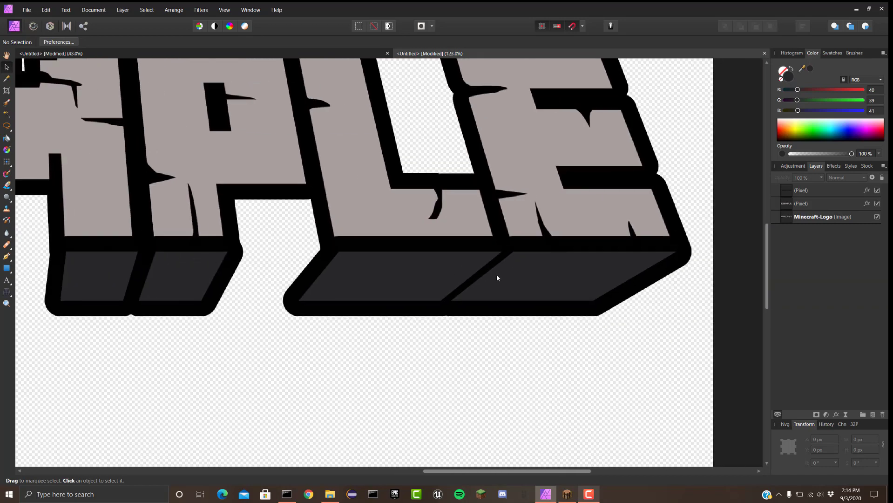
scroll(497, 278, down, 5)
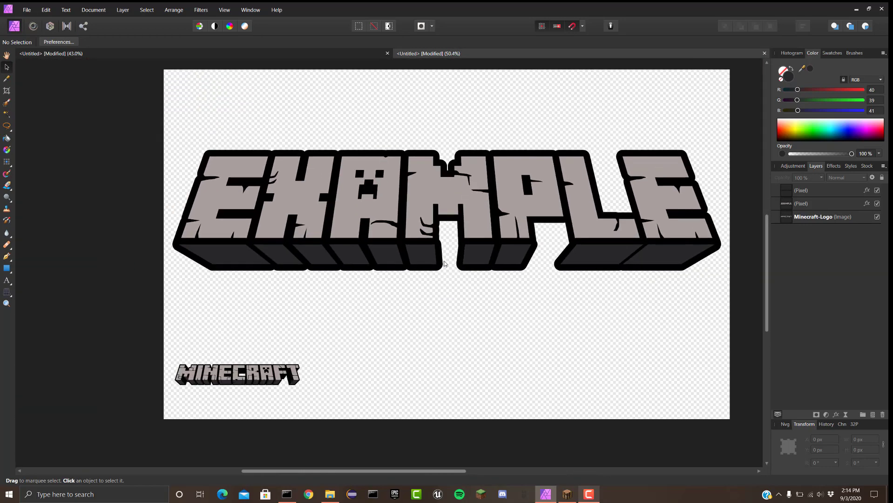
drag(443, 264, 398, 256)
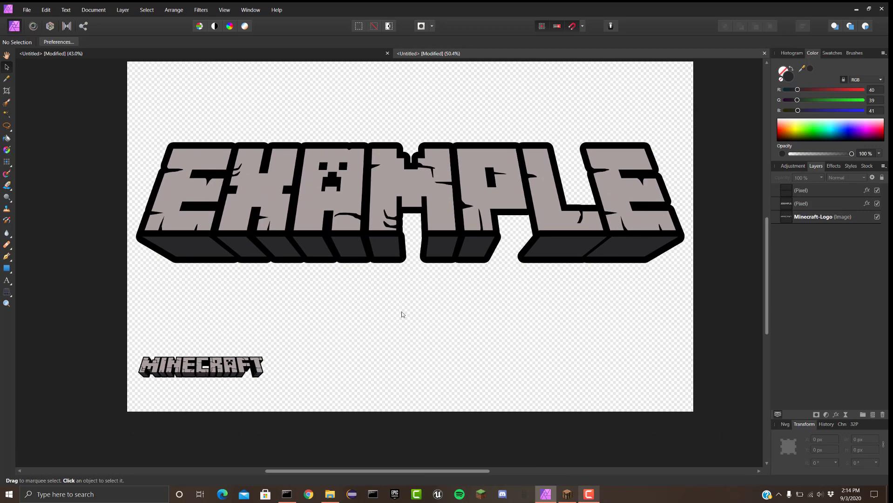
drag(402, 315, 375, 308)
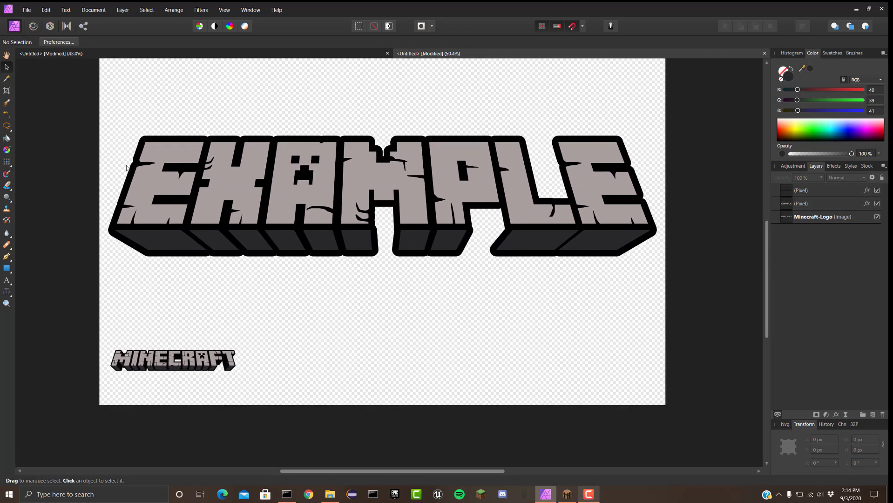
- Draw a black-filled rectangle over the EXAMPLE letters and move its layer to the bottom
click(7, 268)
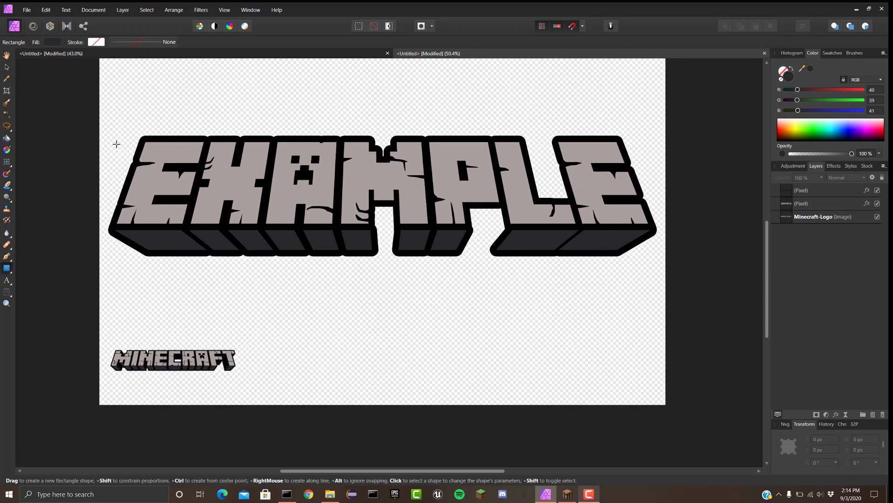
scroll(141, 135, up, 5)
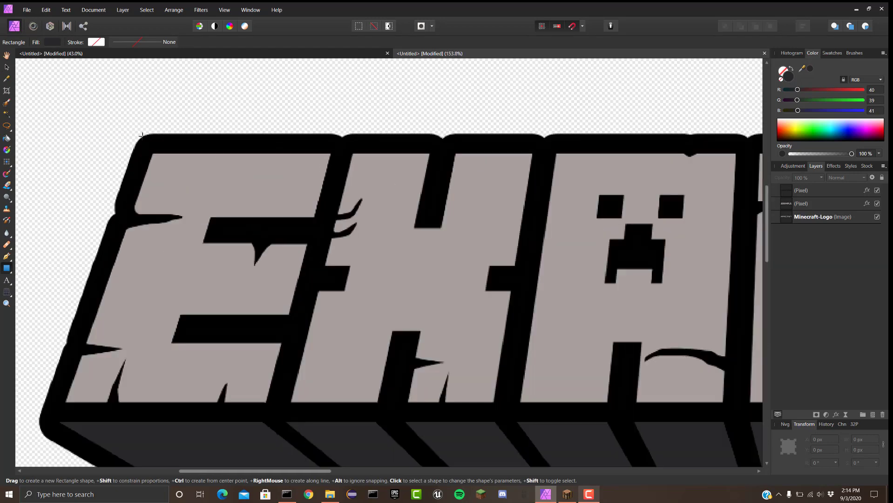
scroll(140, 120, down, 4)
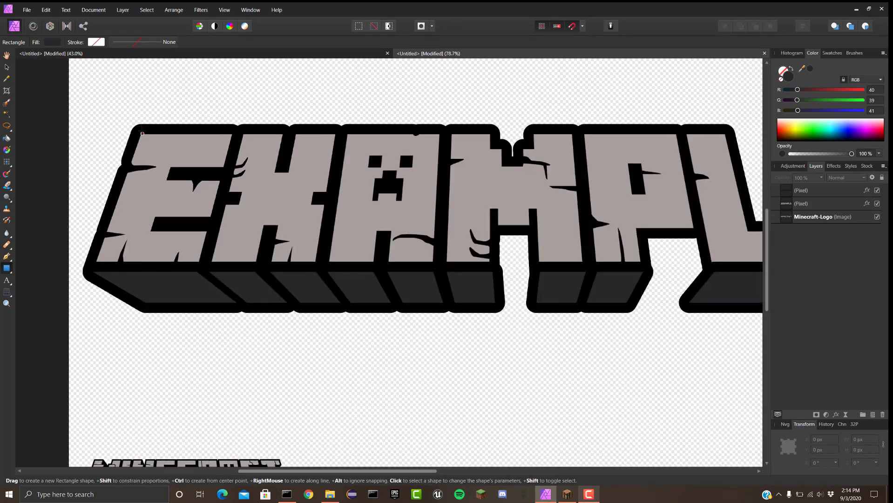
drag(141, 135, 629, 270)
scroll(365, 232, down, 2)
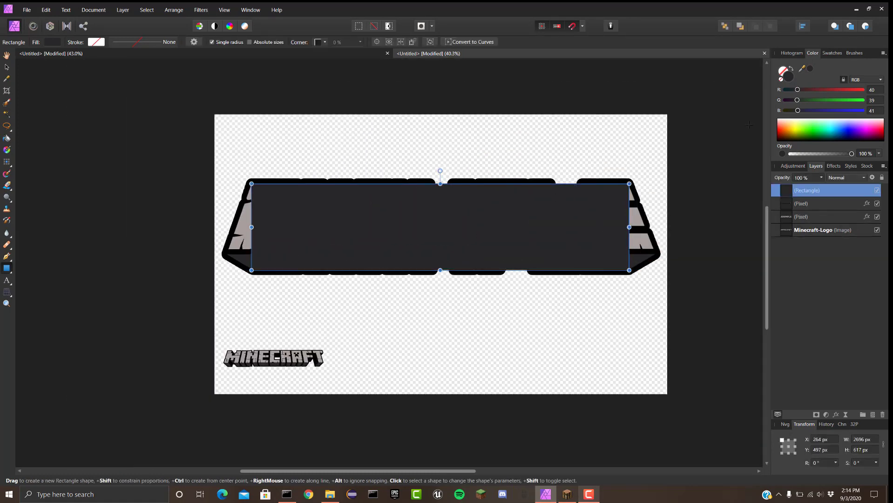
click(52, 42)
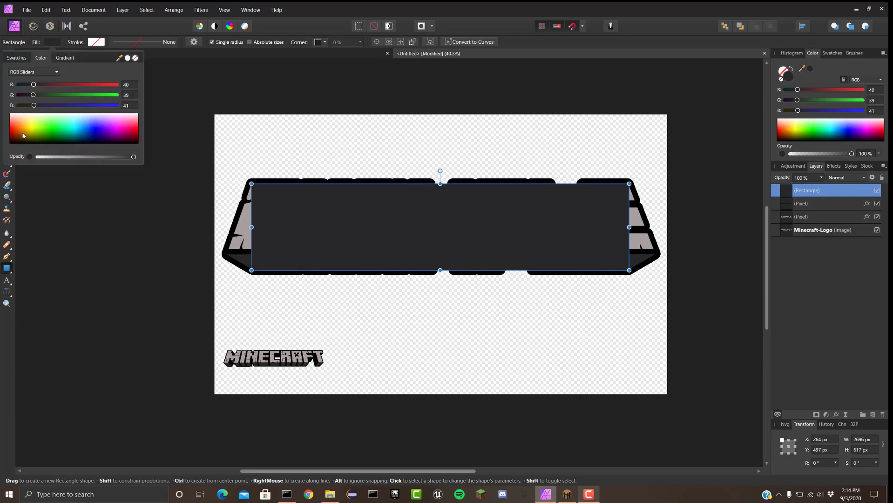
click(125, 141)
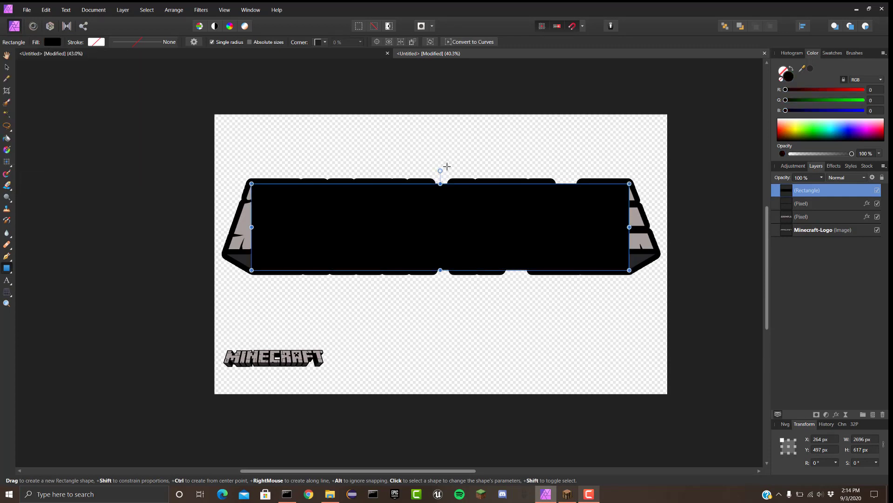
drag(812, 190, 822, 263)
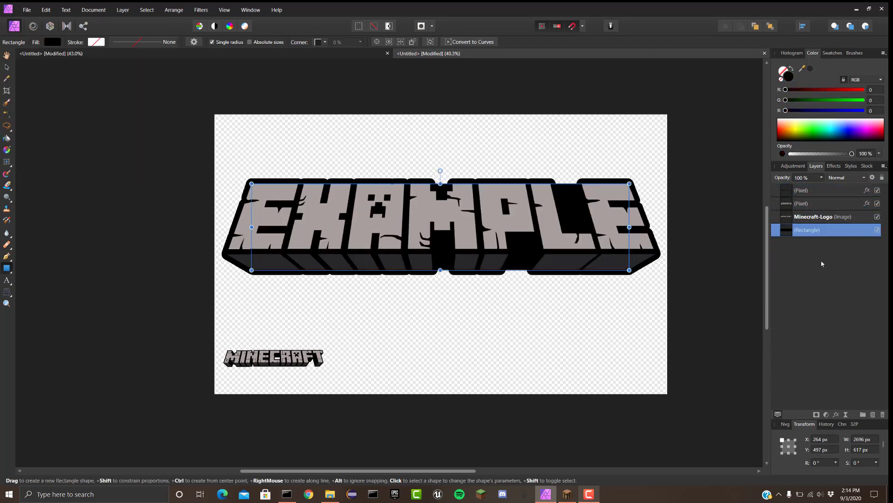
- Apply a black Outline effect to the backing rectangle through Layer Effects
click(6, 67)
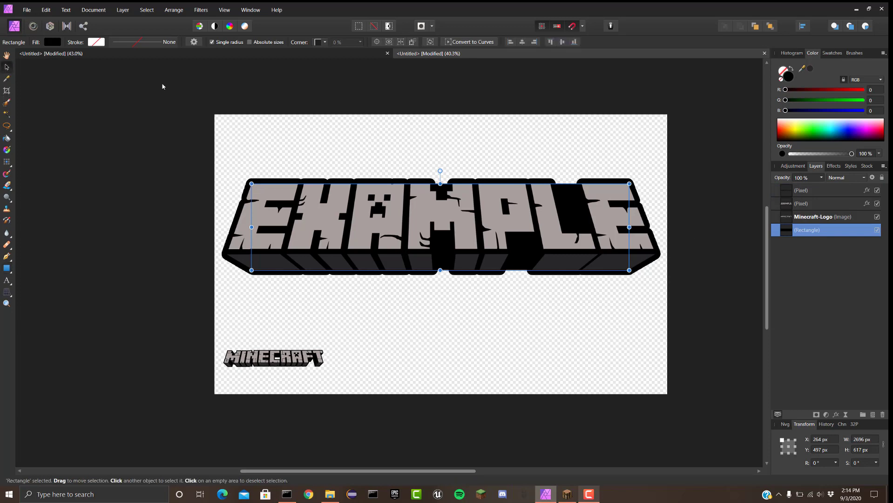
click(410, 132)
click(870, 230)
click(836, 414)
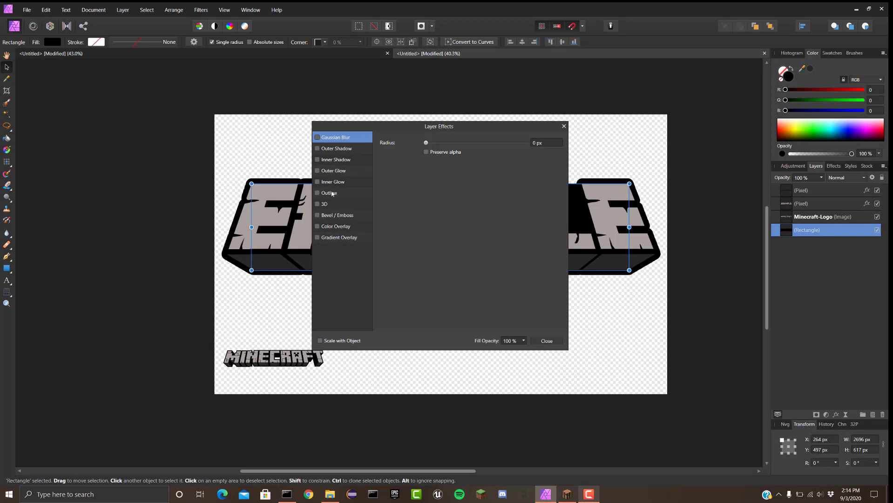
click(543, 164)
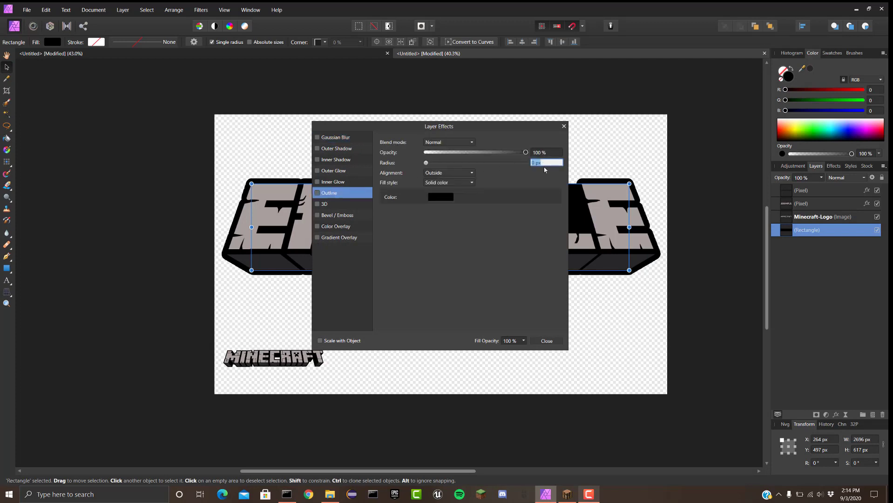
text(10)
key(Return)
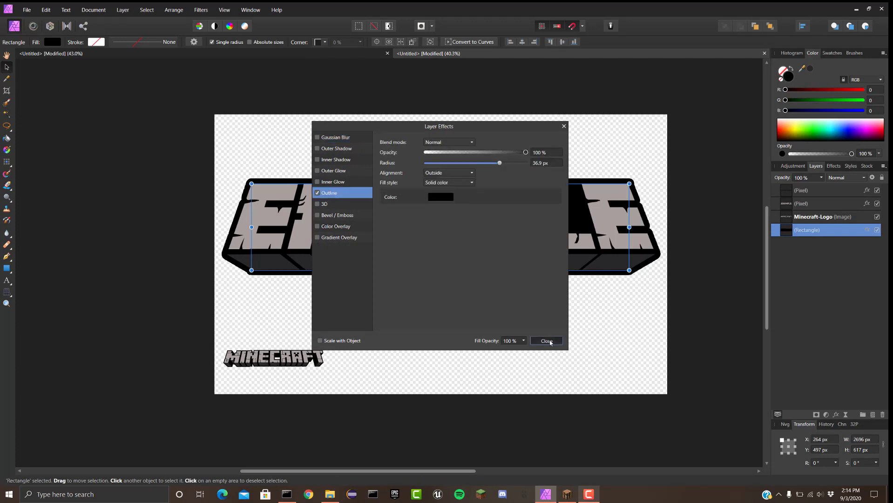
click(546, 341)
click(550, 341)
drag(550, 341, 513, 286)
- Pull the black rectangle's left and right edges inward to sit inside the sloped ends
scroll(309, 256, up, 5)
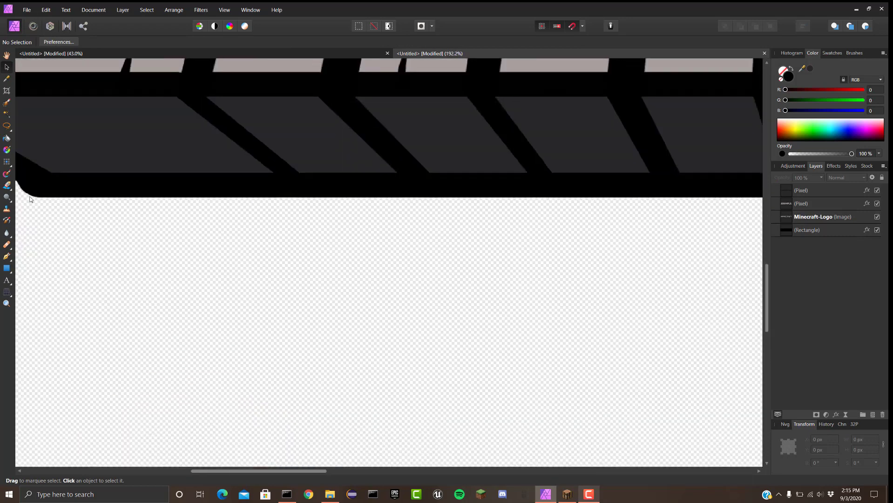
scroll(147, 198, down, 1)
scroll(153, 196, down, 5)
click(447, 104)
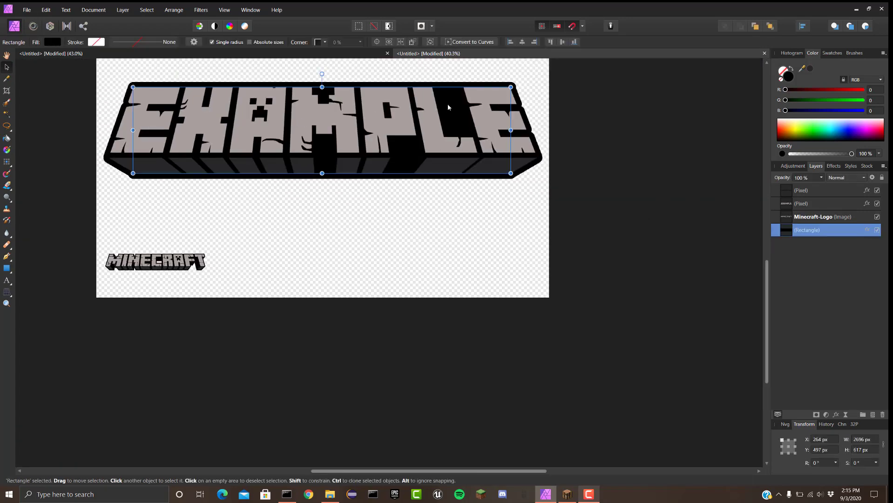
scroll(195, 221, left, 3)
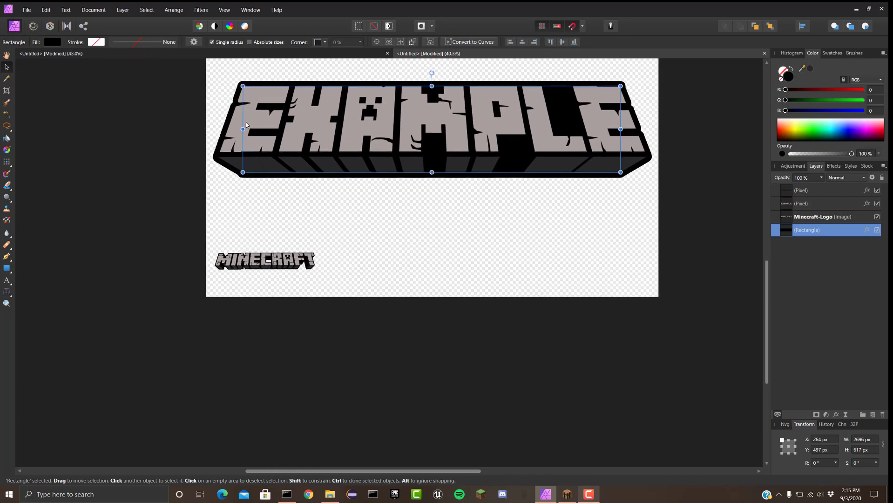
drag(245, 129, 259, 129)
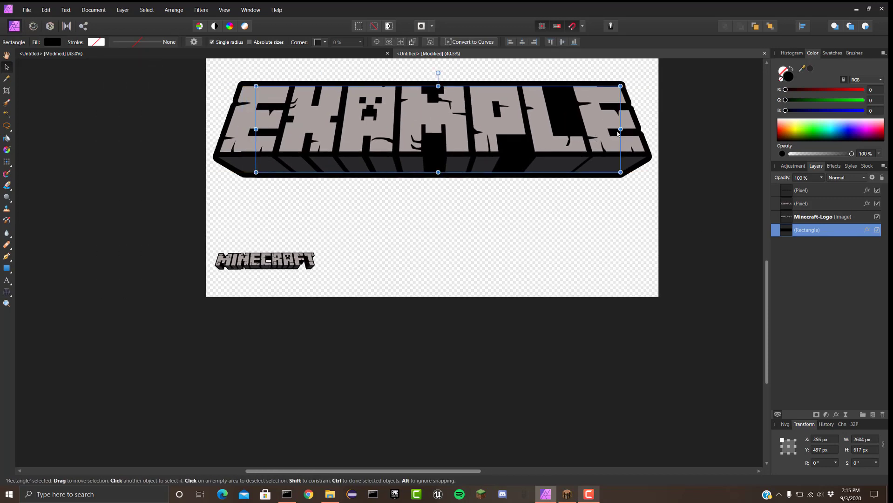
drag(622, 130, 612, 130)
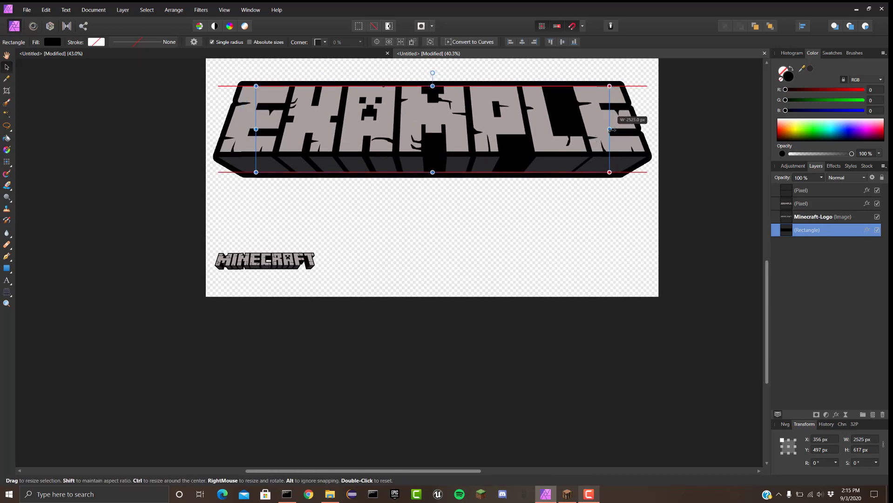
click(612, 219)
- Nudge the top logo pixel layer slightly and inspect the edges zoomed in
scroll(209, 160, up, 10)
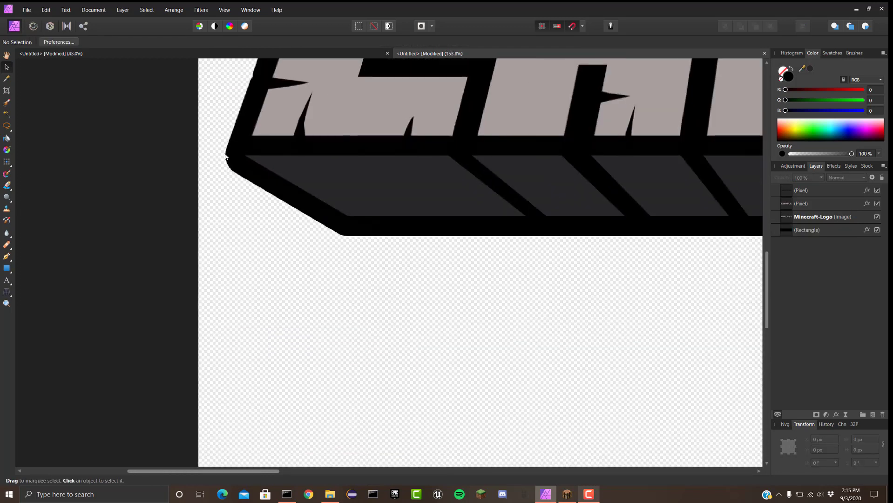
click(378, 198)
mouse_move(391, 189)
mouse_down()
mouse_move(393, 177)
mouse_move(394, 187)
mouse_up()
scroll(394, 186, down, 10)
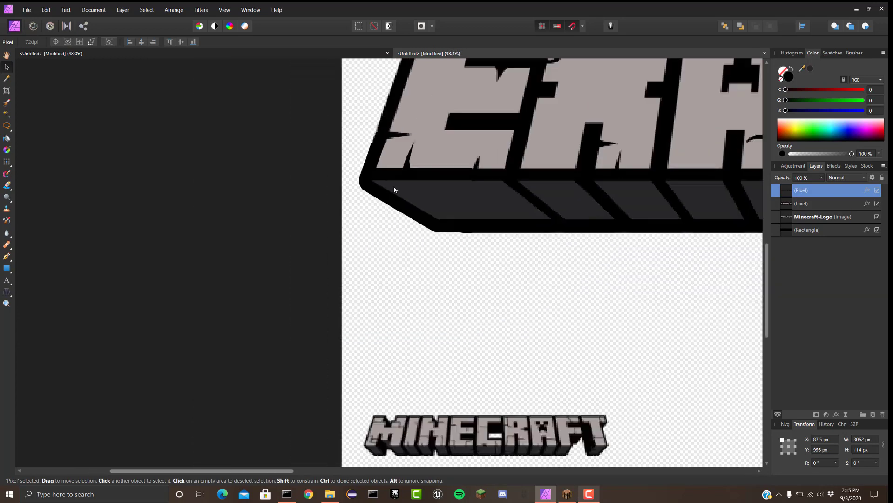
click(277, 257)
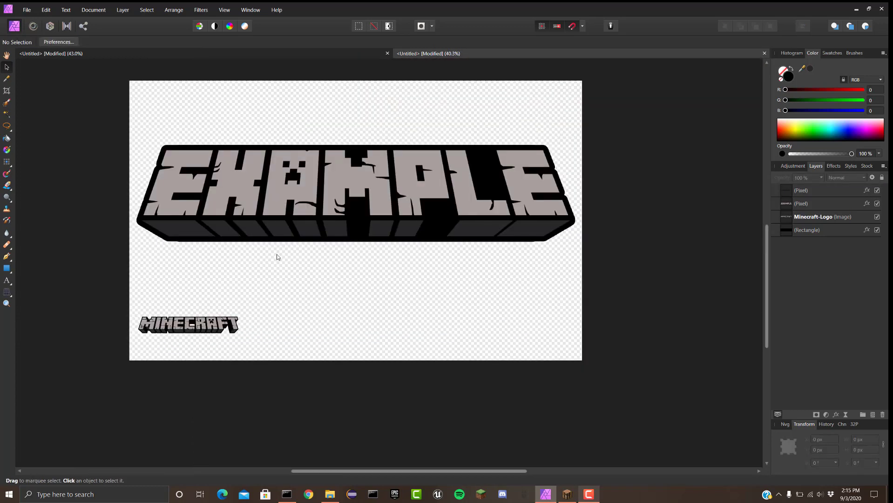
drag(299, 266, 323, 298)
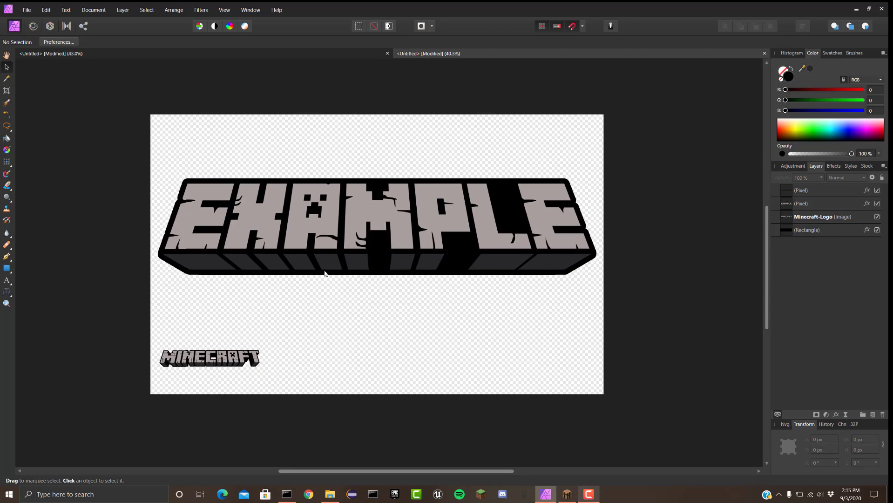
scroll(325, 273, up, 12)
click(344, 235)
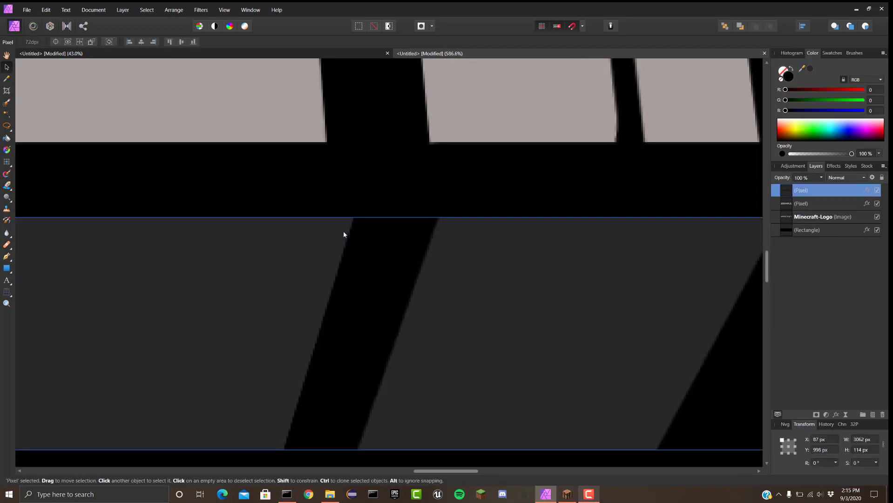
scroll(343, 233, down, 2)
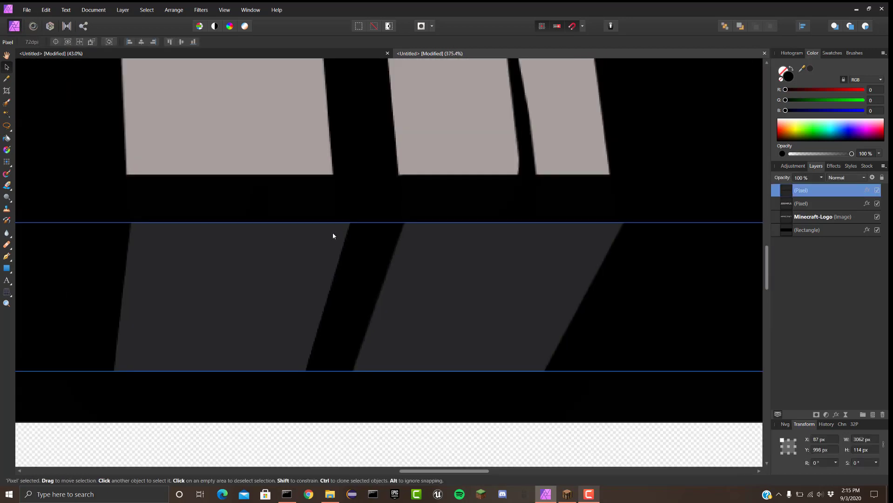
click(509, 445)
scroll(430, 348, down, 5)
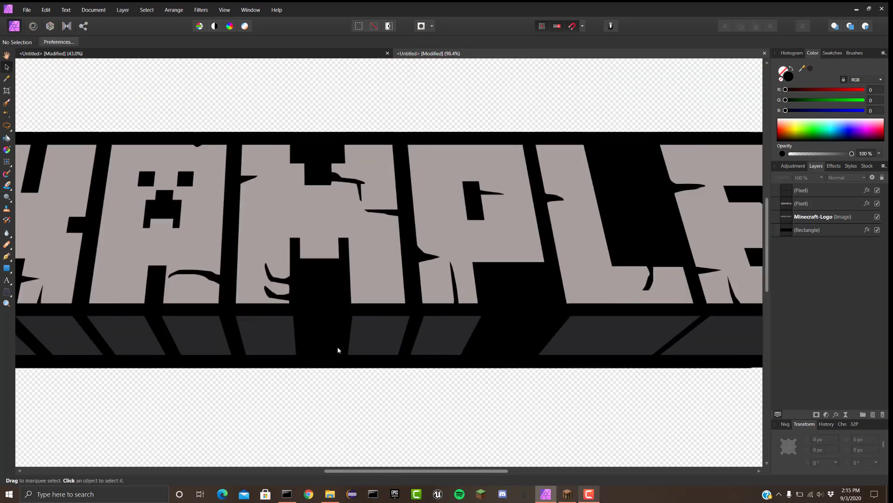
scroll(337, 346, down, 3)
scroll(368, 262, down, 2)
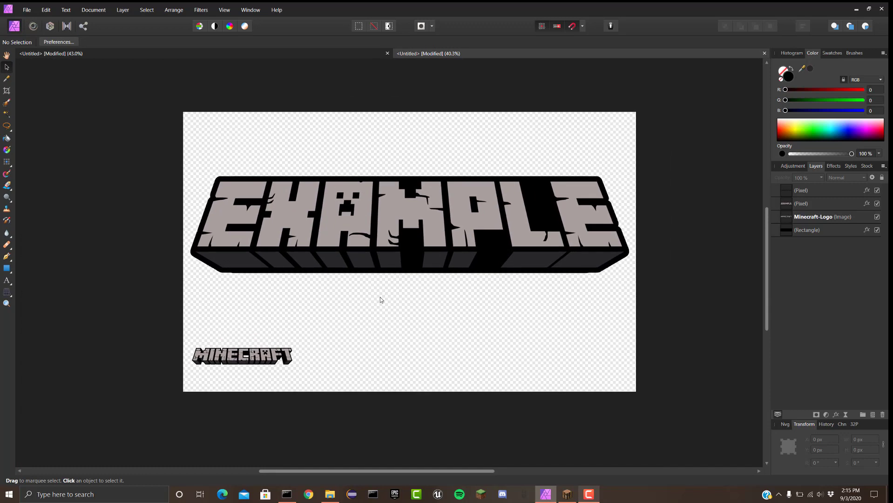
- Open and cancel the Export dialog, then delete the small MINECRAFT reference image
click(27, 10)
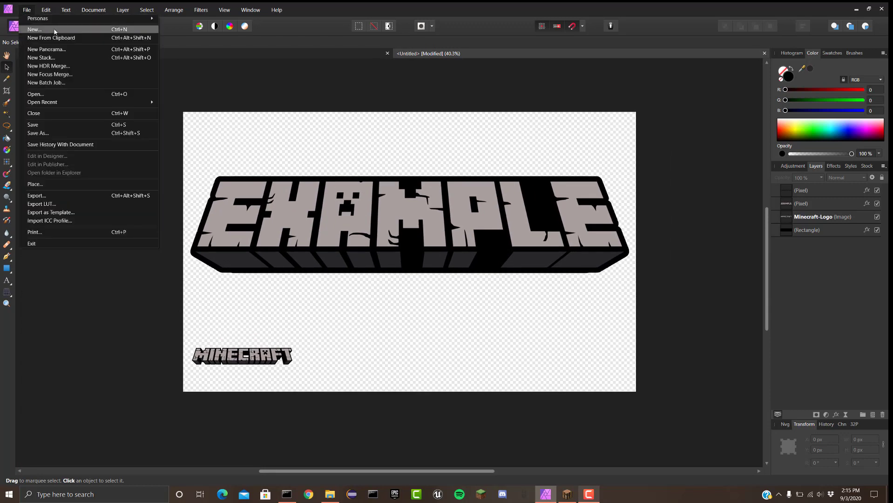
click(82, 195)
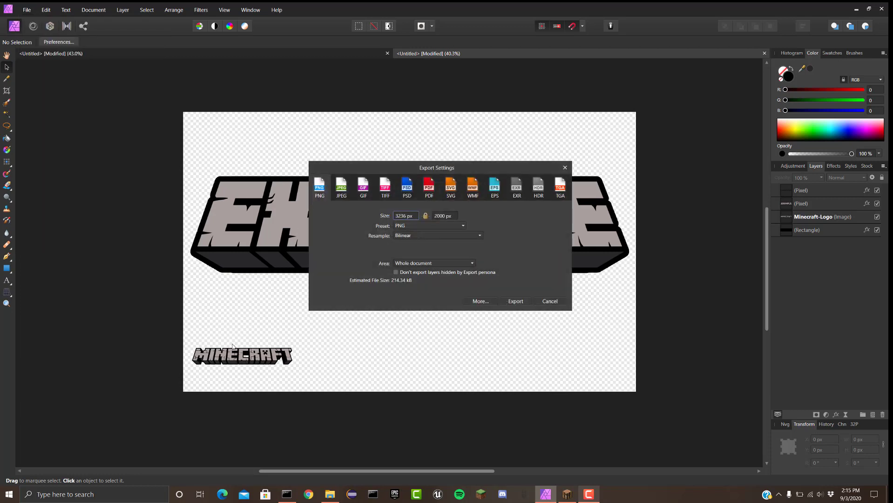
click(549, 301)
click(247, 356)
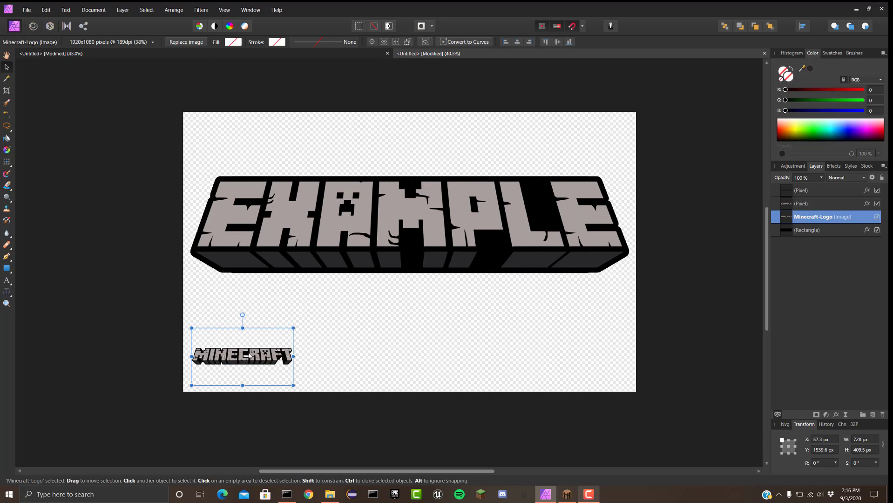
key(Delete)
- Group the two EXAMPLE pixel layers and the black backing rectangle into one group
click(428, 287)
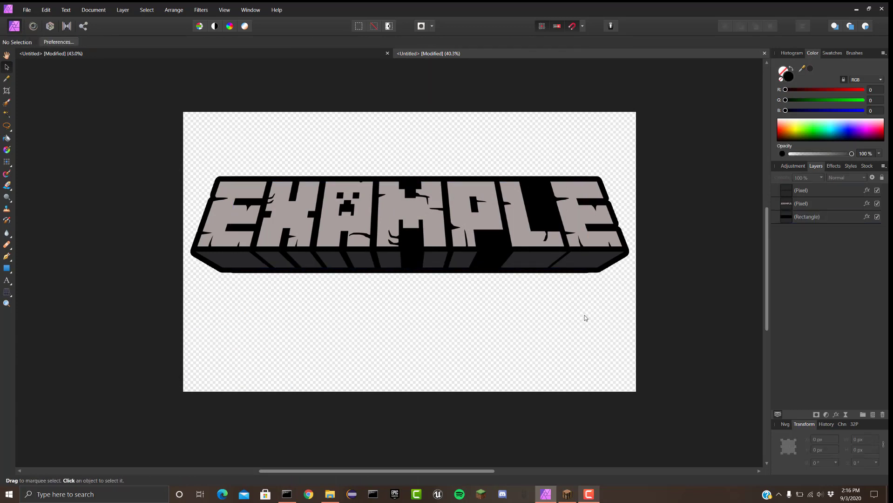
key(ctrl+z)
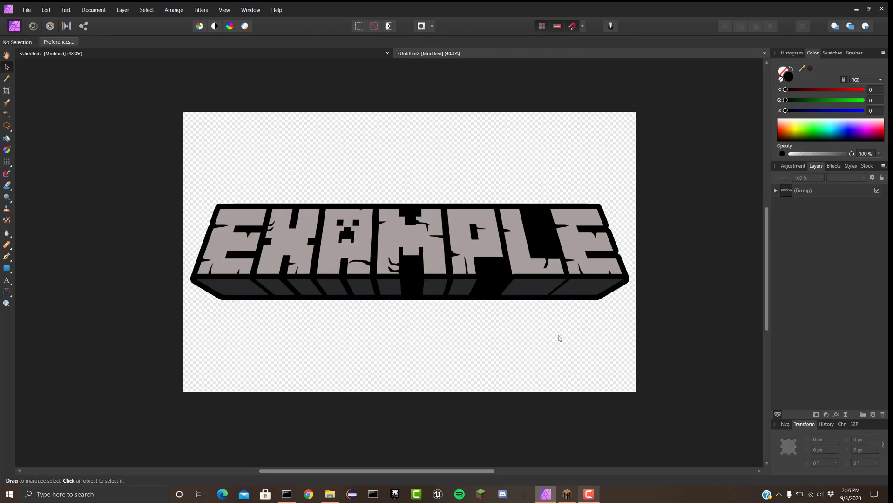